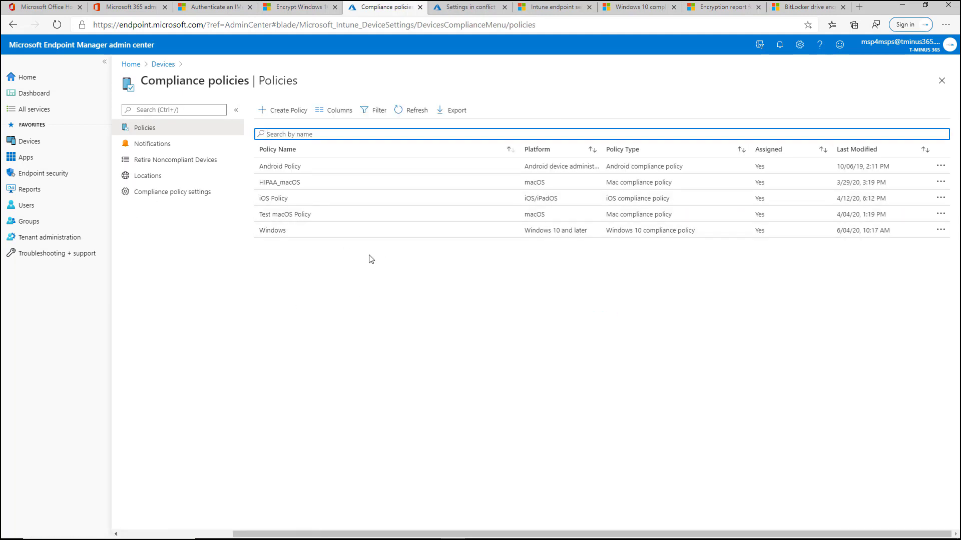
Start creating a new compliance policy for the Windows 10 and later platform.
click(280, 110)
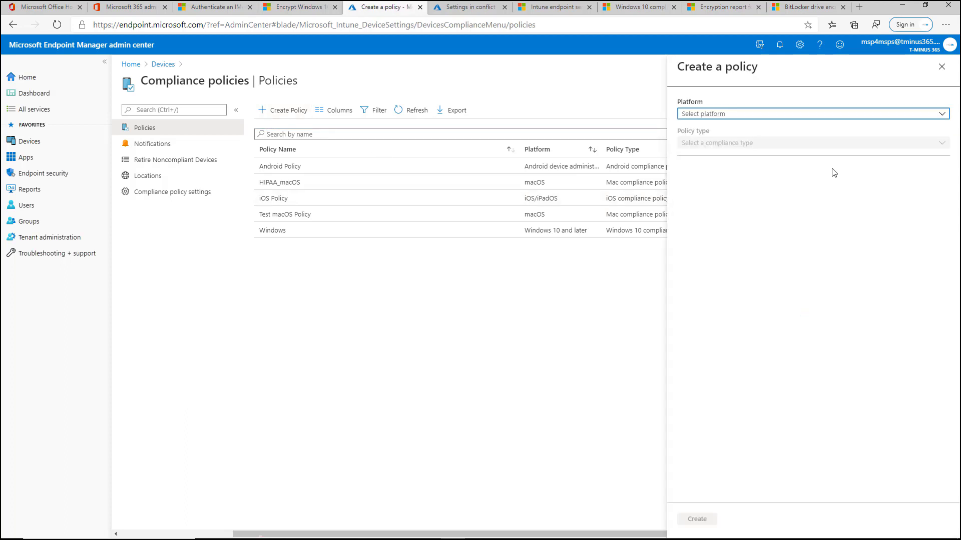
click(774, 114)
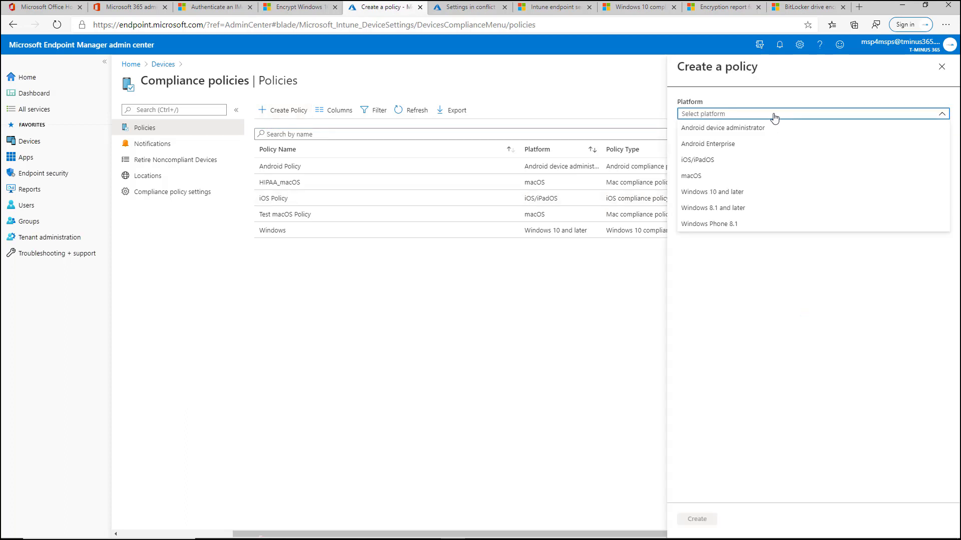
click(770, 192)
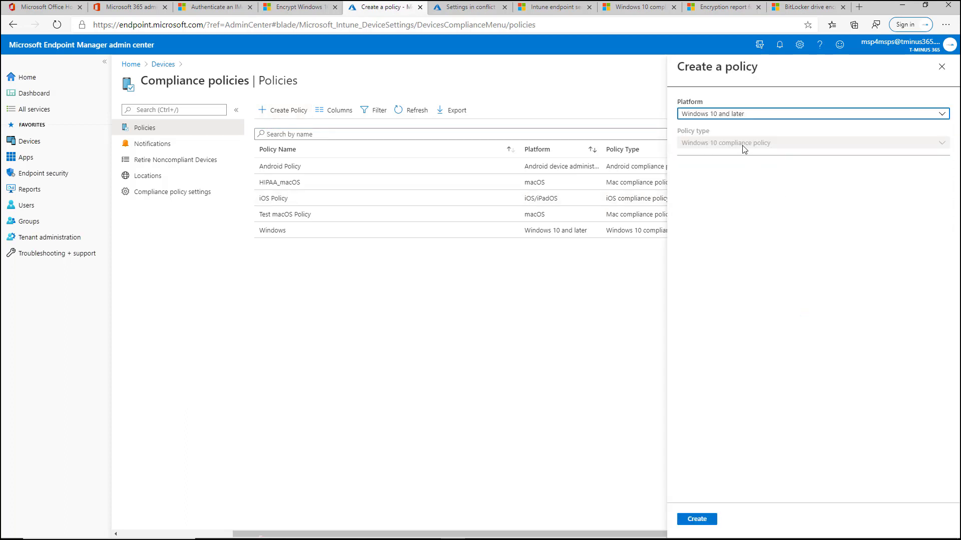
click(697, 520)
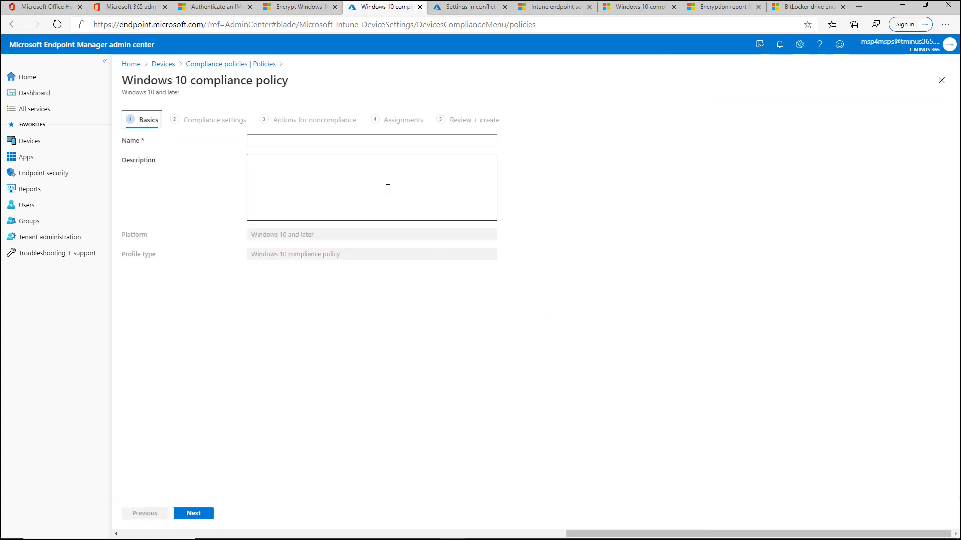
Name the policy "Windows+" and continue to the compliance settings.
click(350, 140)
text(Win)
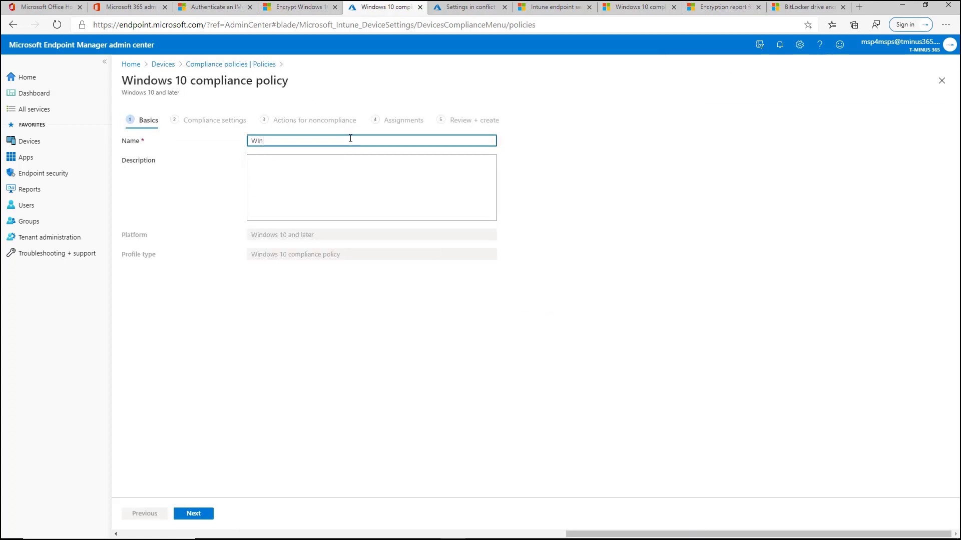
text(dows+)
click(193, 514)
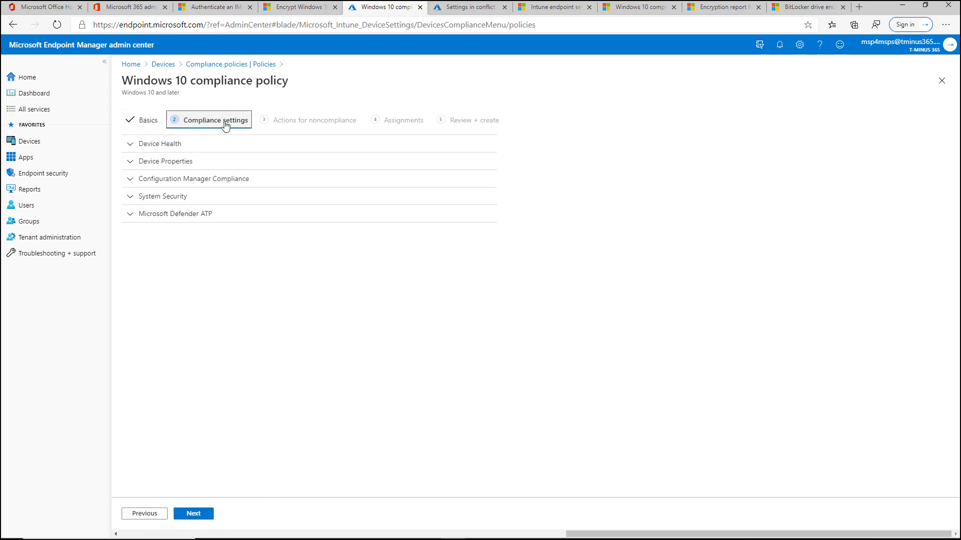
Review the compliance options under Device Health, Device Properties and Configuration Manager Compliance.
click(181, 145)
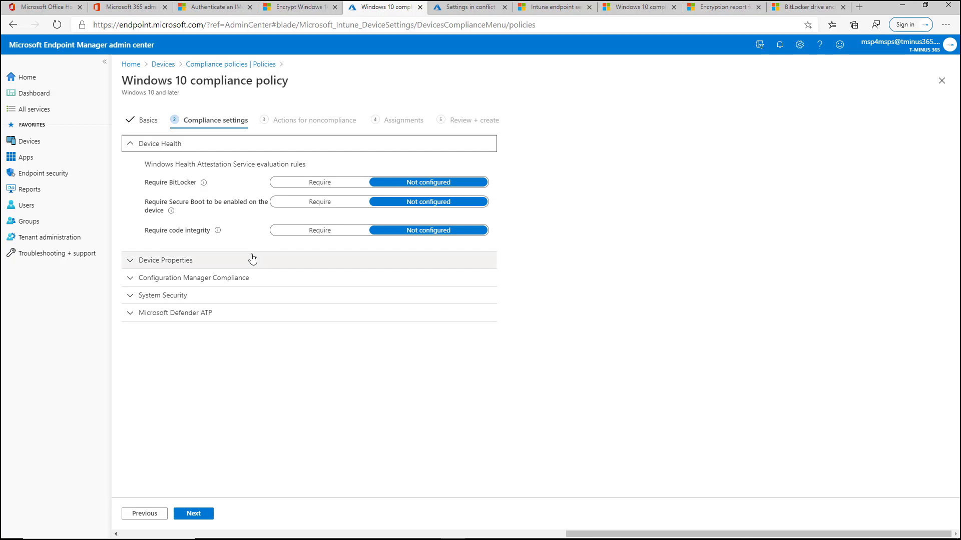
click(234, 263)
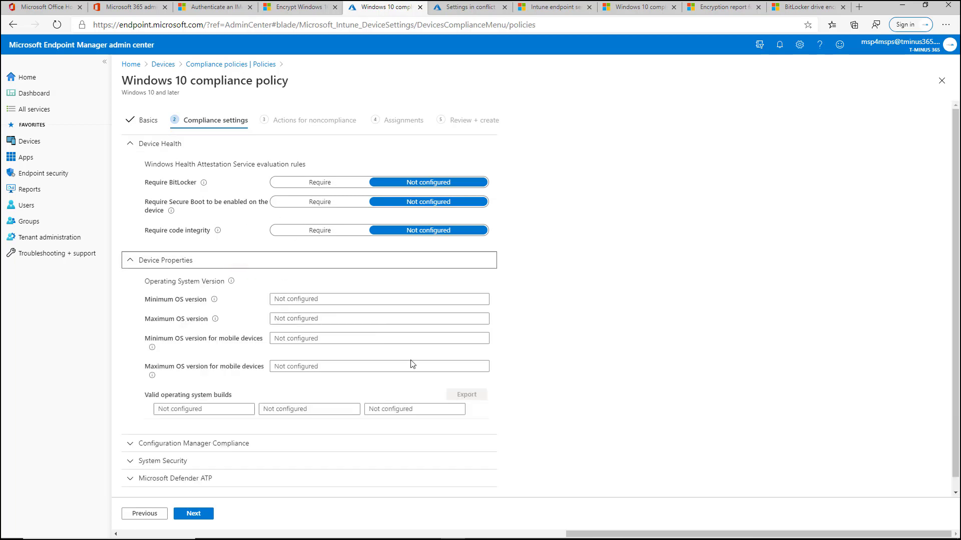
scroll(338, 320, down, 1)
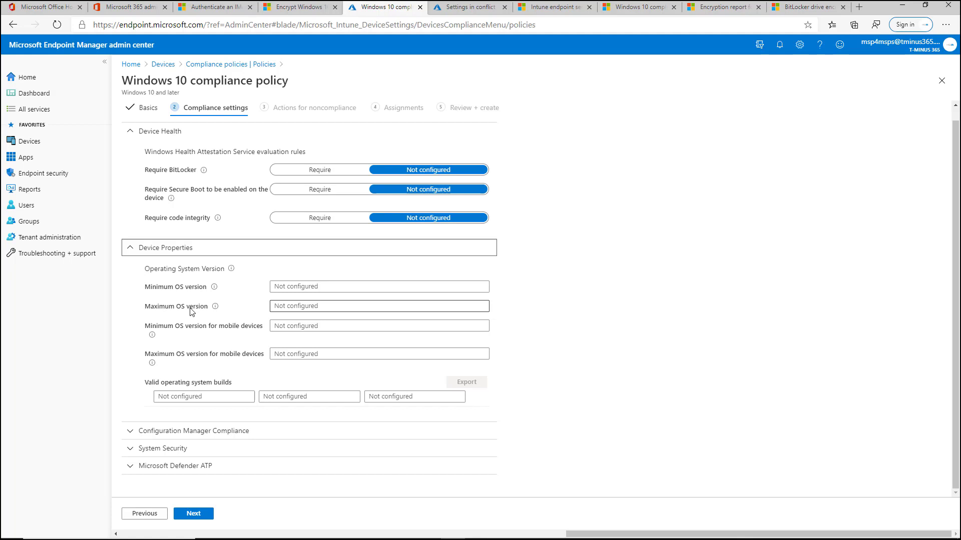
click(181, 254)
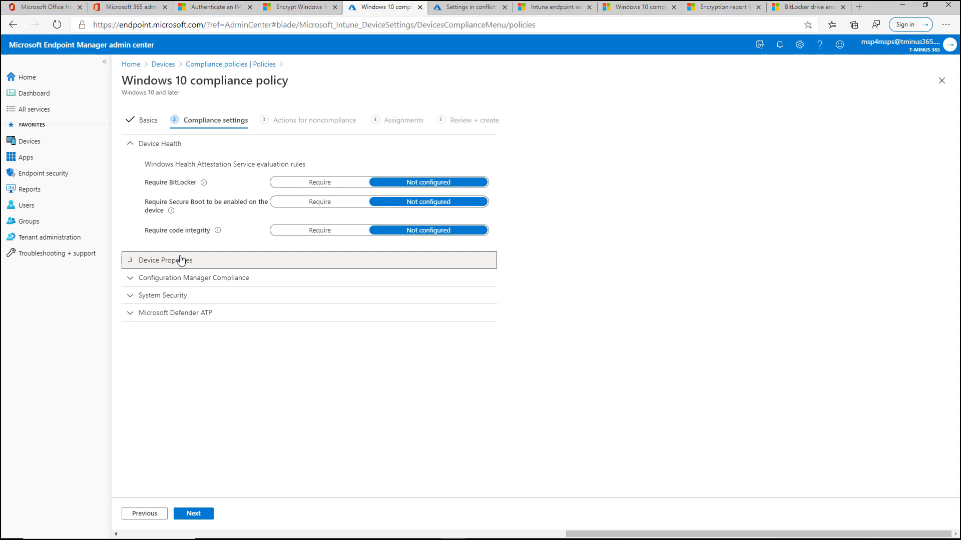
click(191, 285)
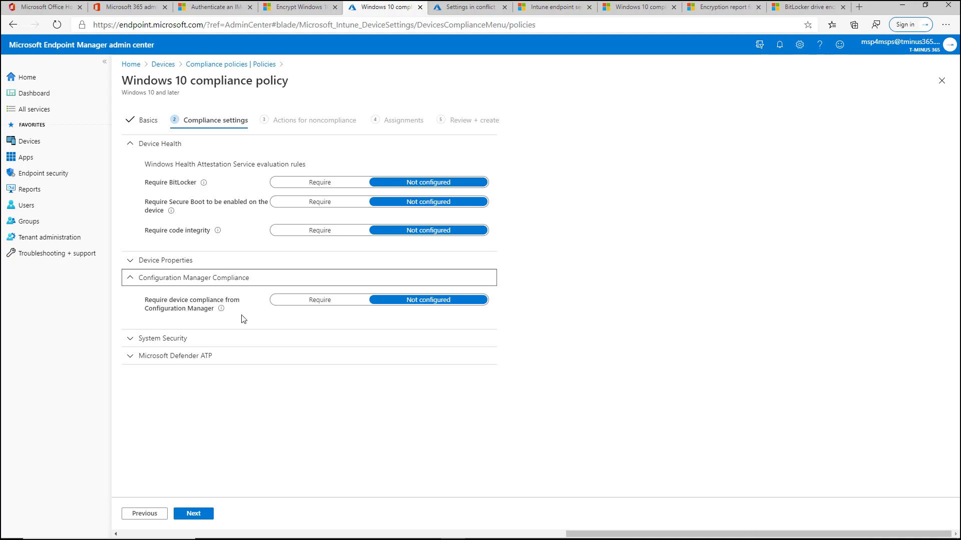
click(231, 281)
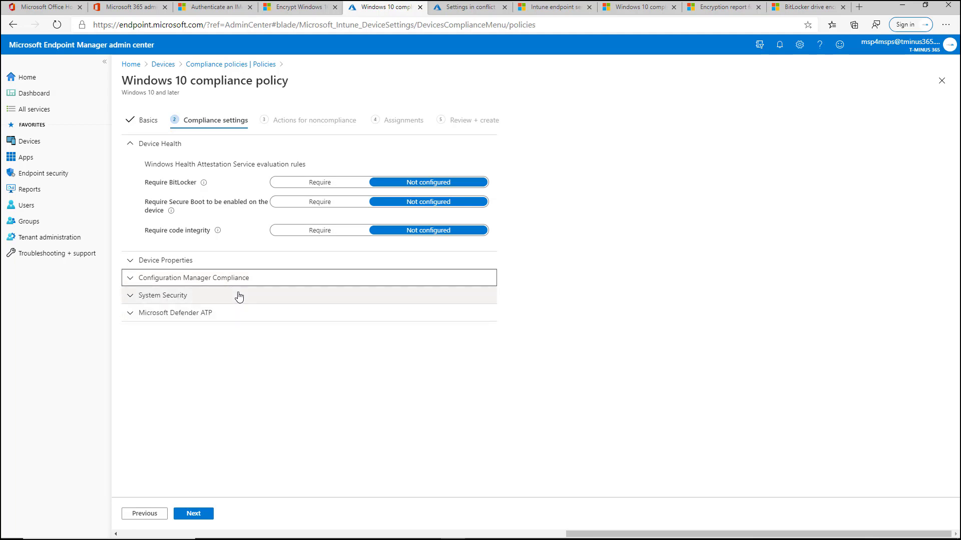
Expand System Security and examine its password, encryption, device security and Defender options, comparing them with the Device Health rules.
click(239, 297)
scroll(316, 365, down, 3)
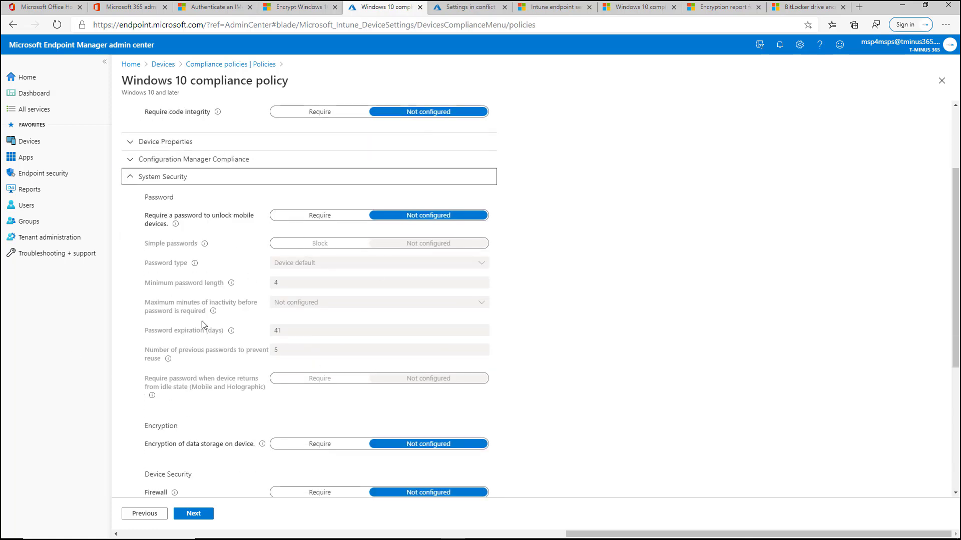
scroll(203, 324, down, 5)
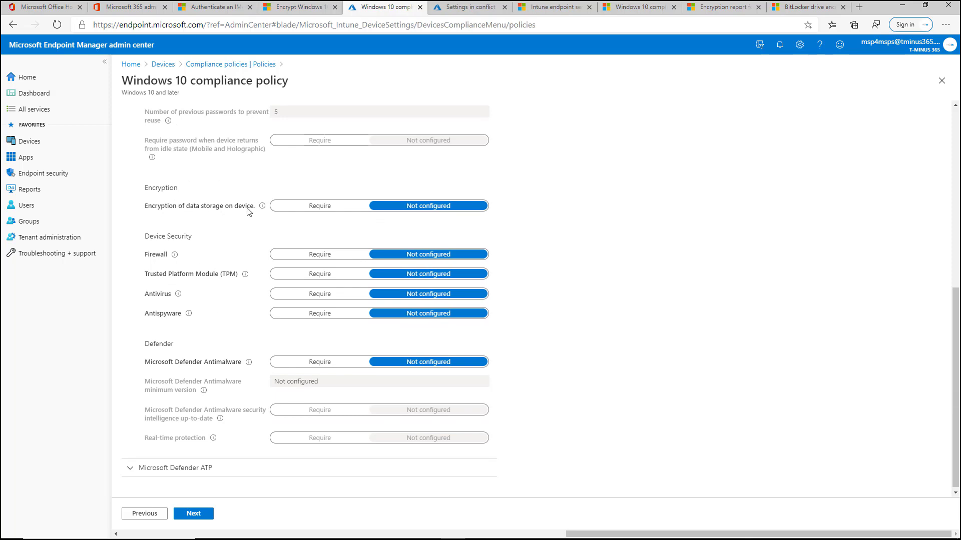
scroll(255, 214, up, 7)
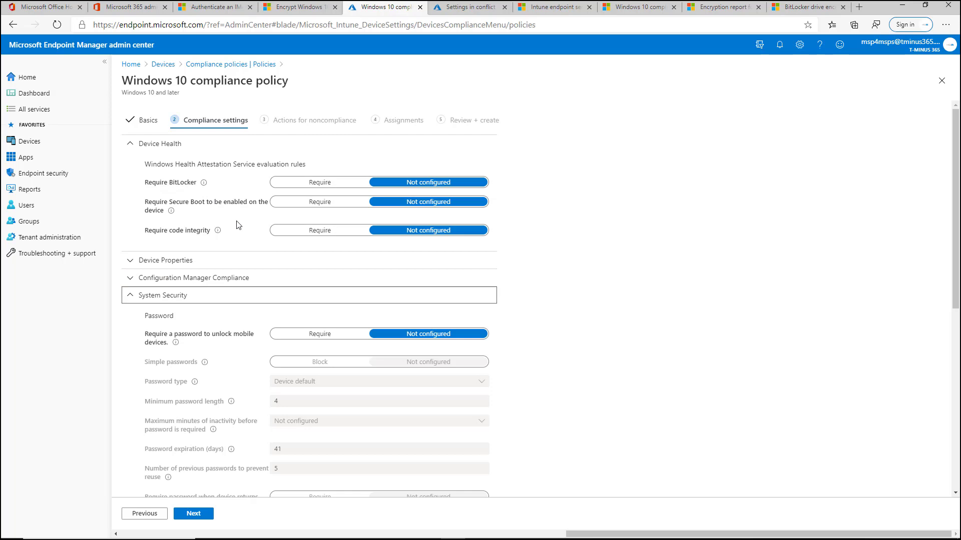
scroll(244, 222, down, 1)
scroll(244, 222, down, 5)
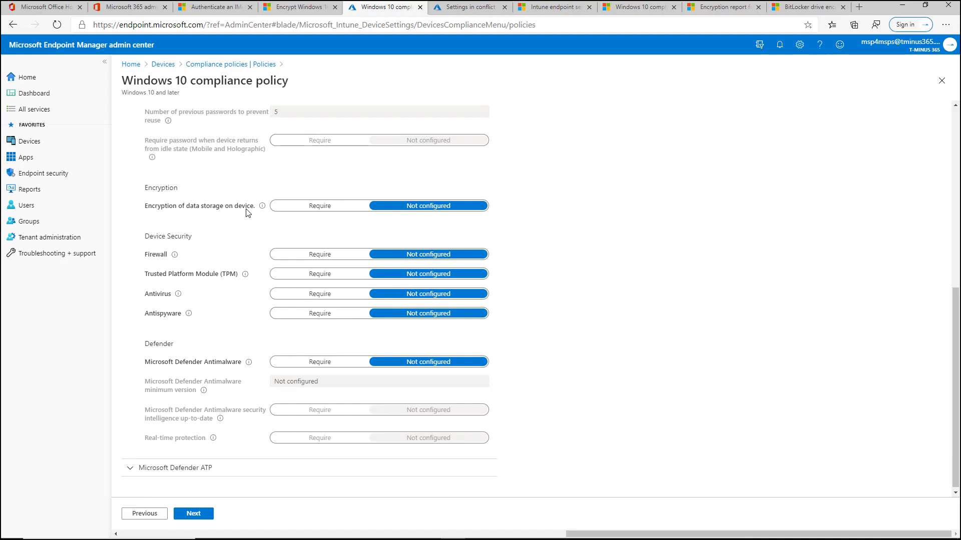
mouse_move(255, 207)
Set Firewall, Antivirus and Antispyware to Require under Device Security.
scroll(263, 261, down, 1)
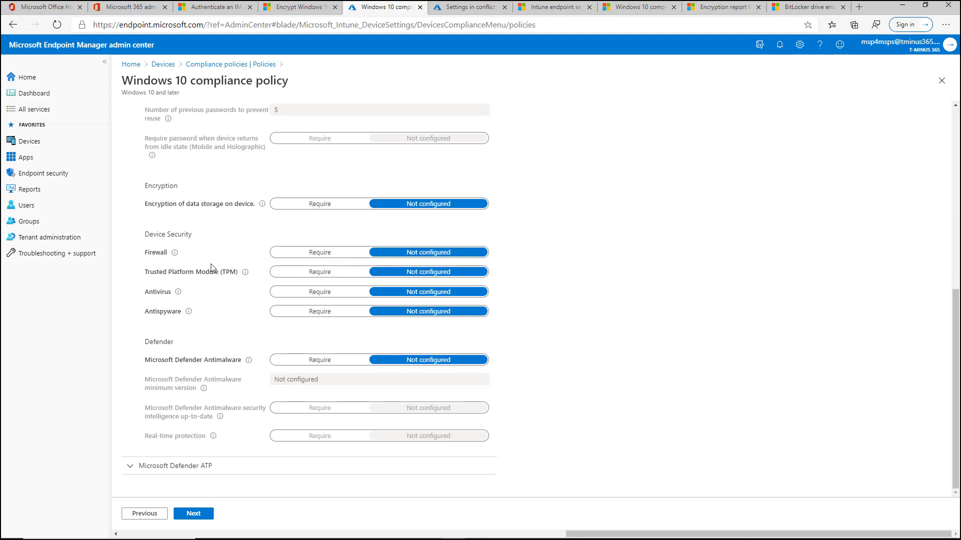
click(303, 252)
click(301, 293)
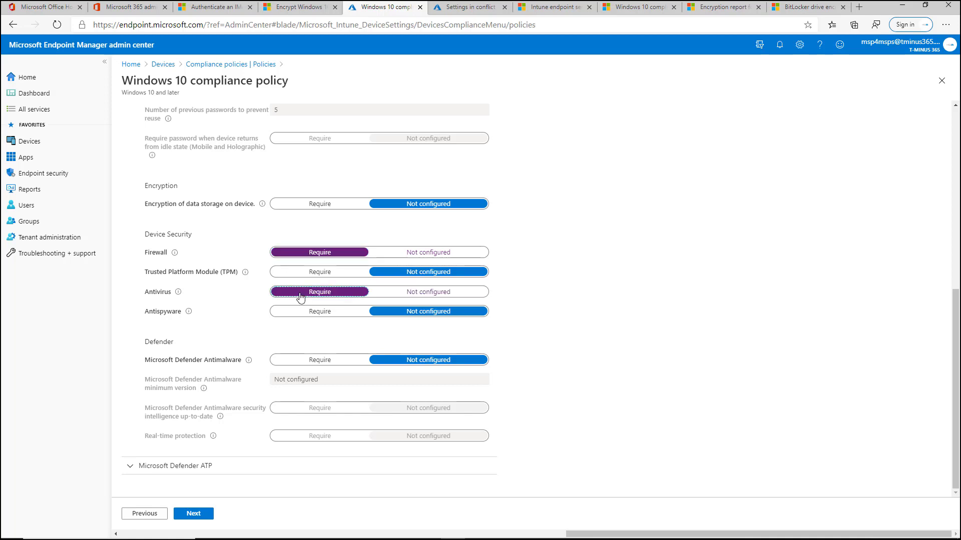
click(303, 311)
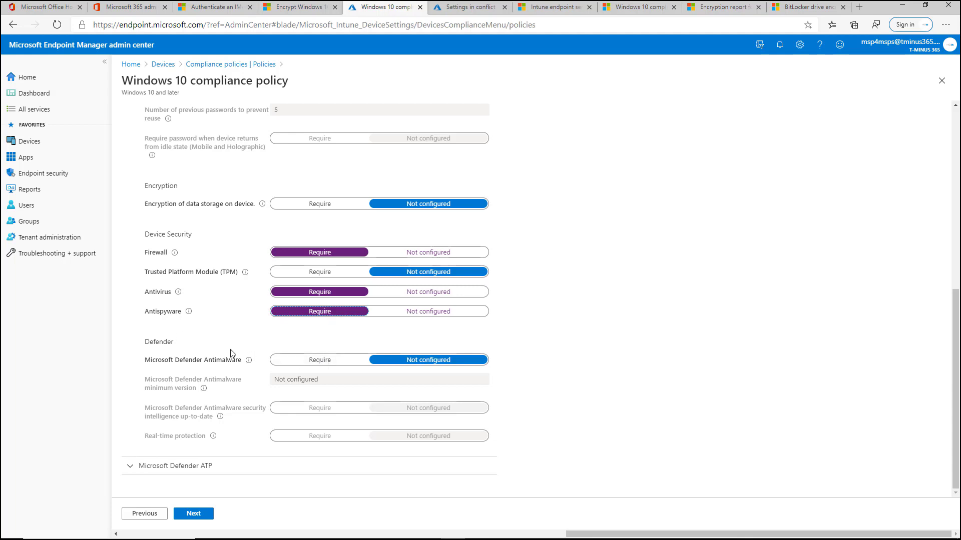
Require Microsoft Defender Antimalware and its up-to-date security intelligence in the Defender settings.
click(293, 361)
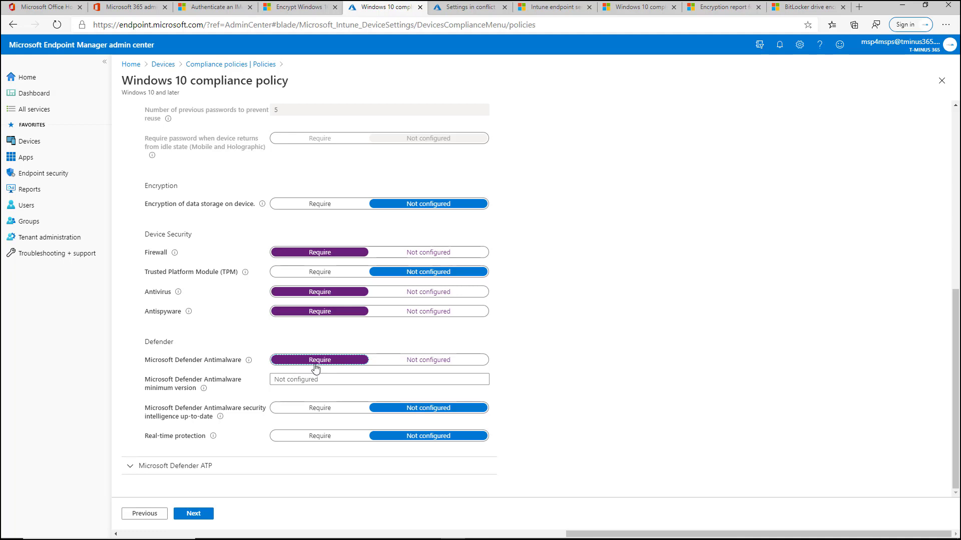
click(403, 364)
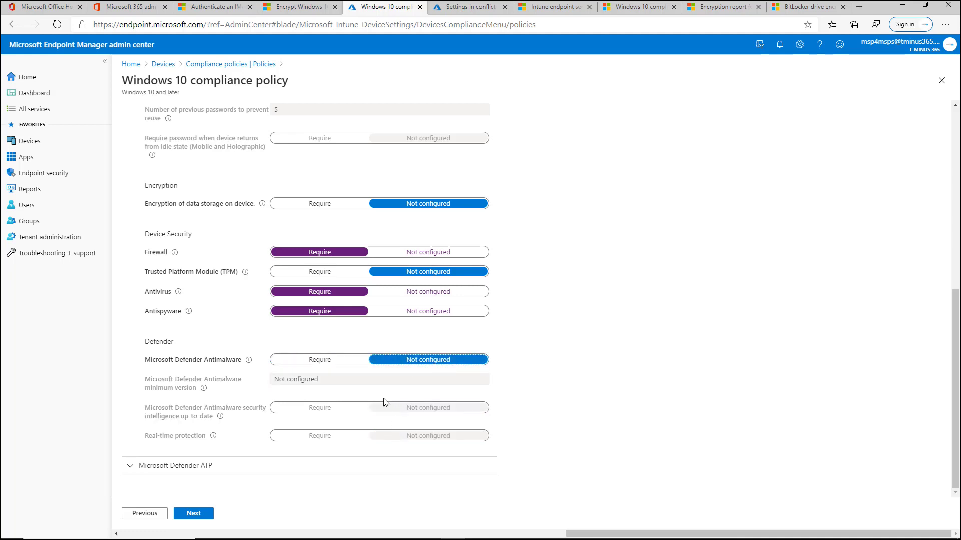
click(331, 366)
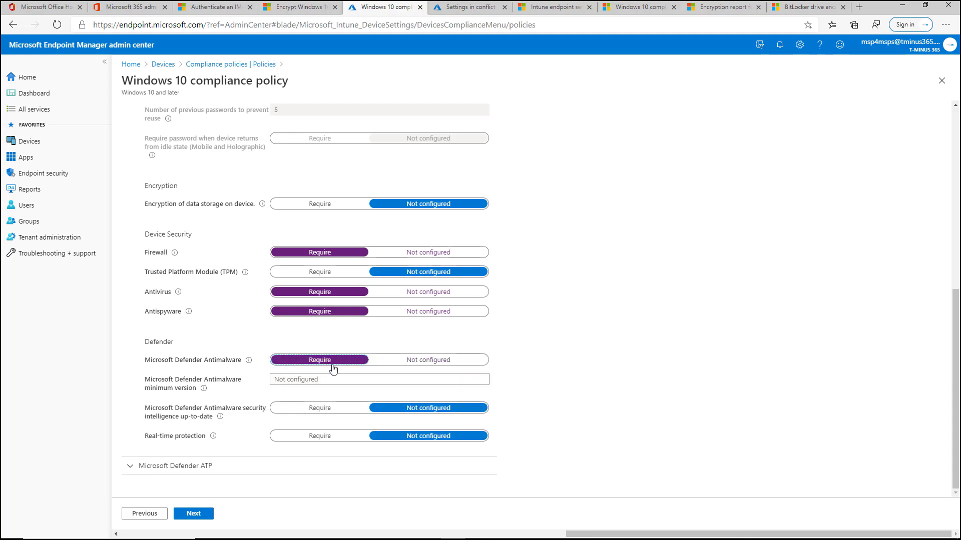
click(321, 411)
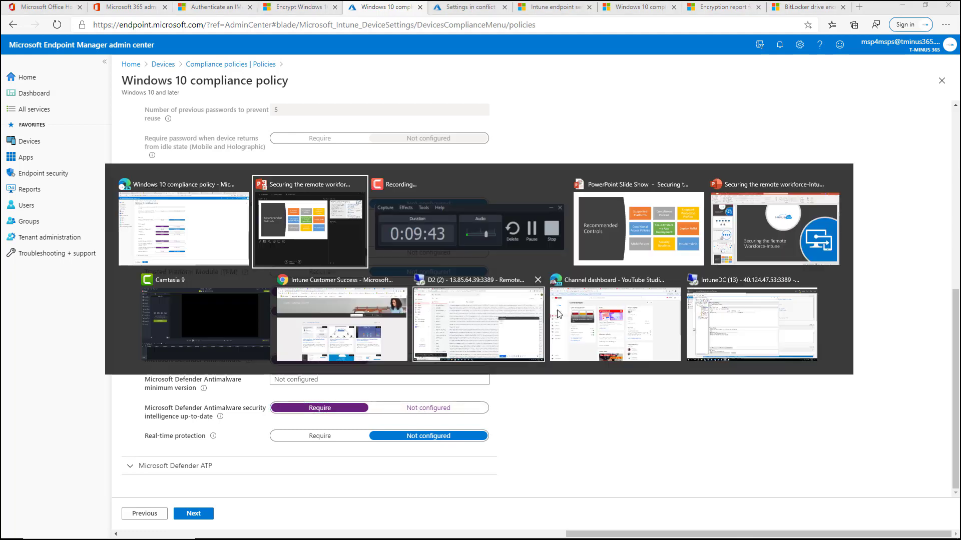
Switch to the D2 Remote Desktop session, clear away the mail window, and check the SentinelOne agent's status before minimizing it.
key(alt+Tab)
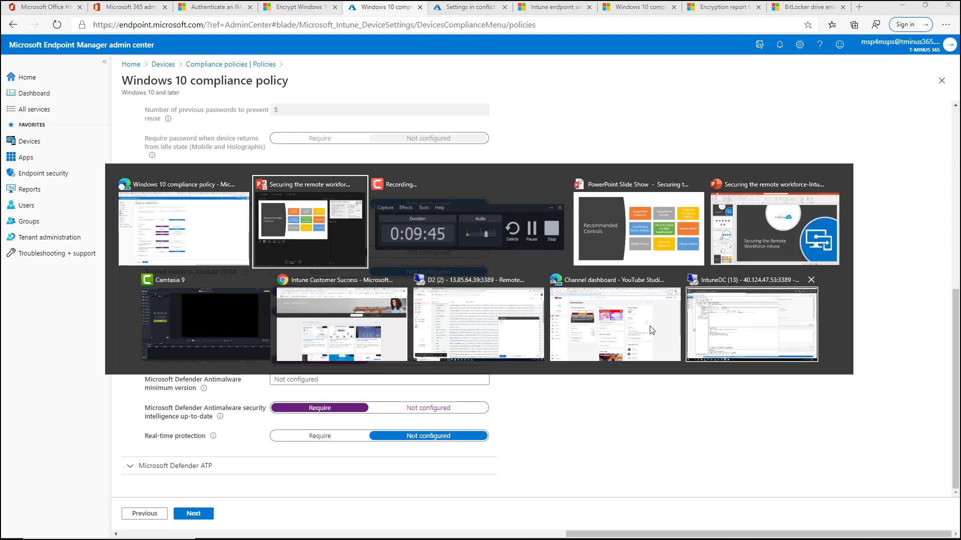
click(478, 325)
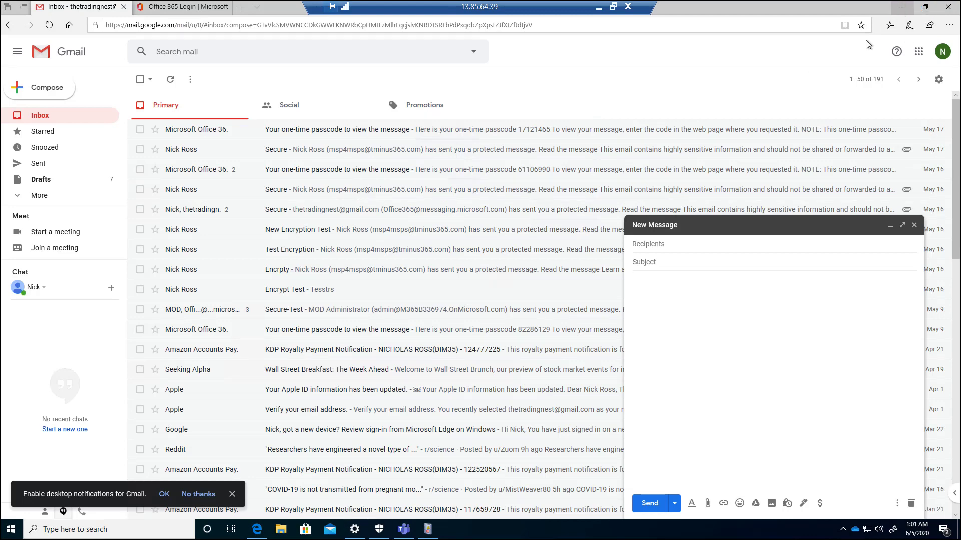
click(902, 10)
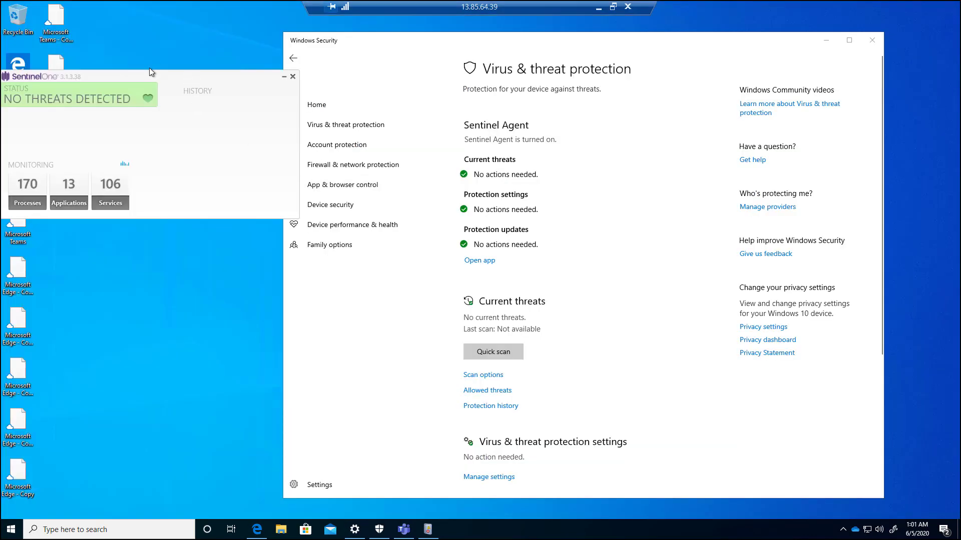
drag(151, 77, 279, 156)
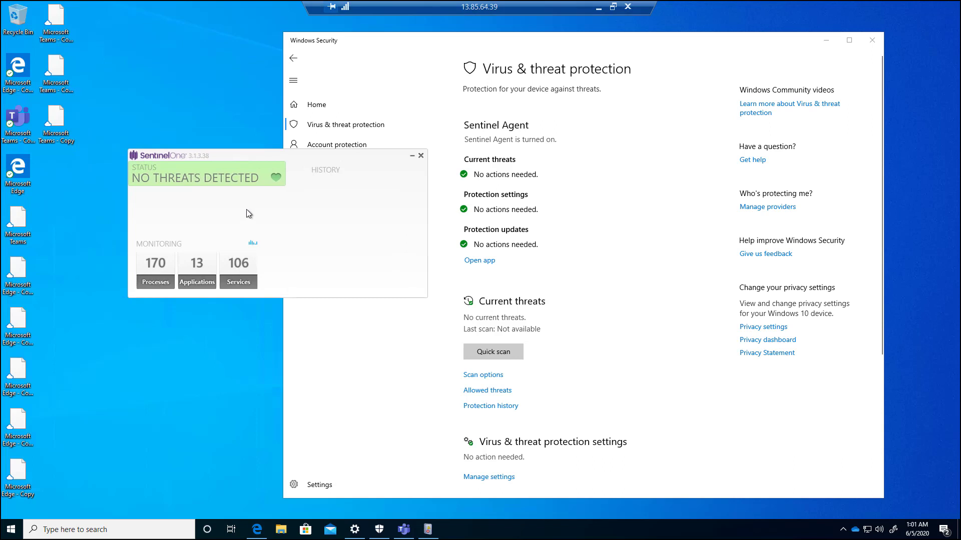
click(412, 156)
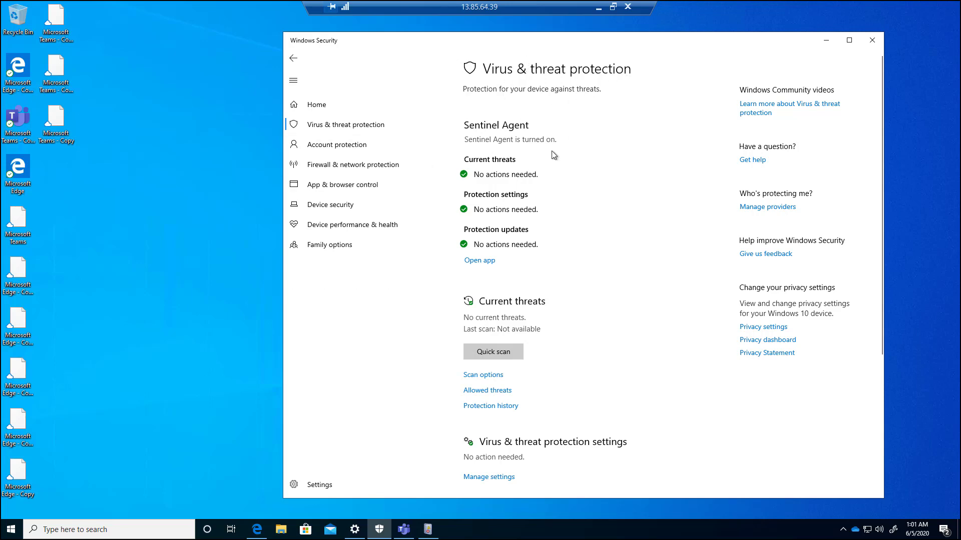
Check the Windows Defender Antivirus periodic scanning option in Windows Security, then return to the compliance policy in the browser.
scroll(575, 179, down, 4)
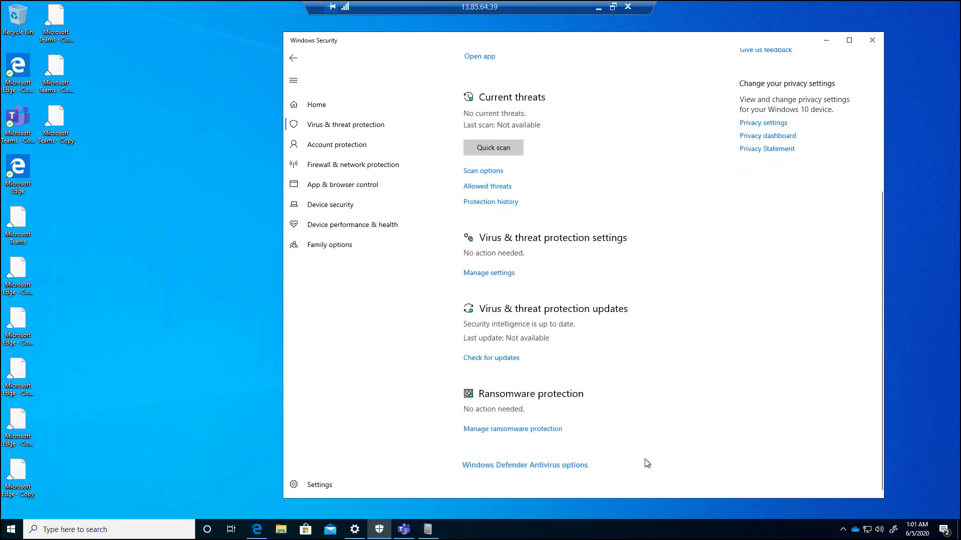
click(574, 466)
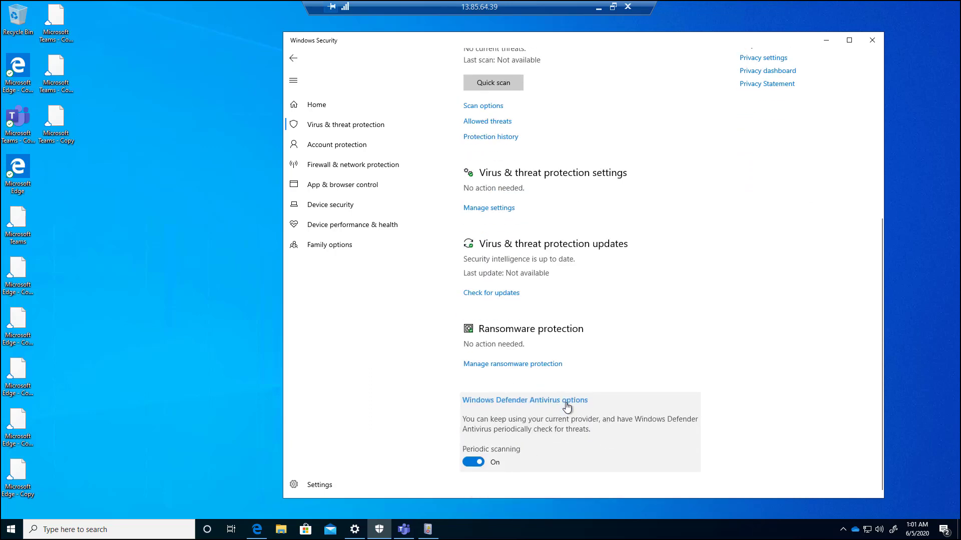
scroll(565, 402, up, 5)
scroll(644, 317, down, 5)
click(597, 7)
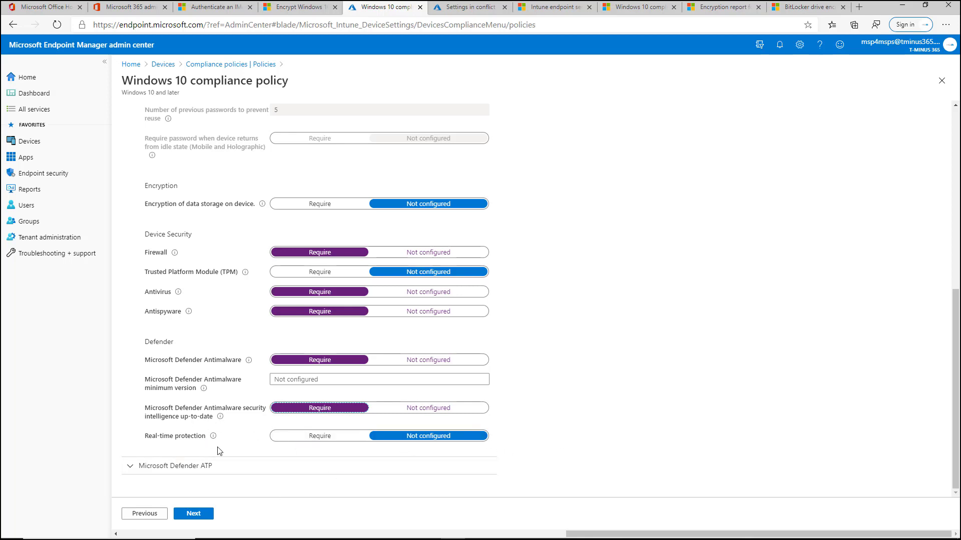
Examine the machine risk score rule under Microsoft Defender ATP and collapse that section again.
click(422, 465)
scroll(400, 460, down, 1)
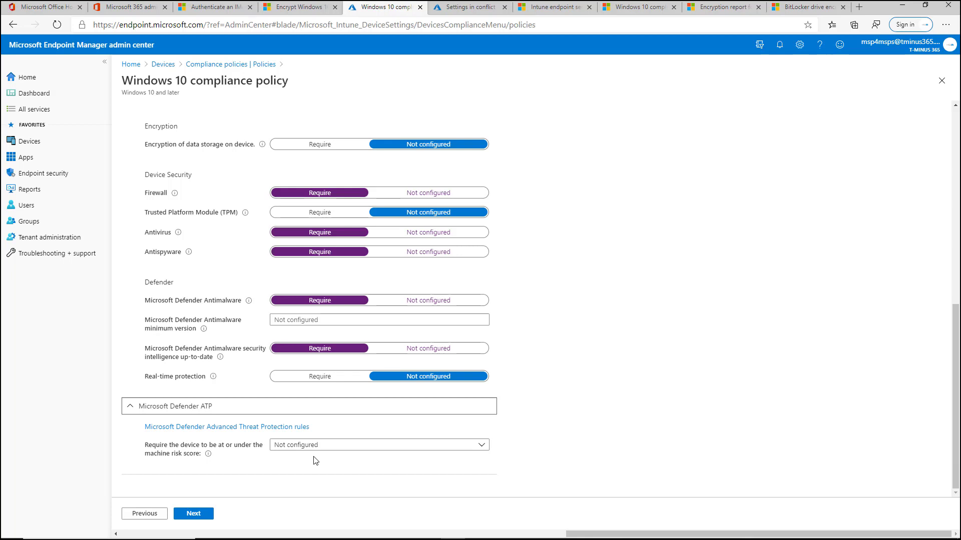
click(180, 406)
scroll(181, 406, up, 7)
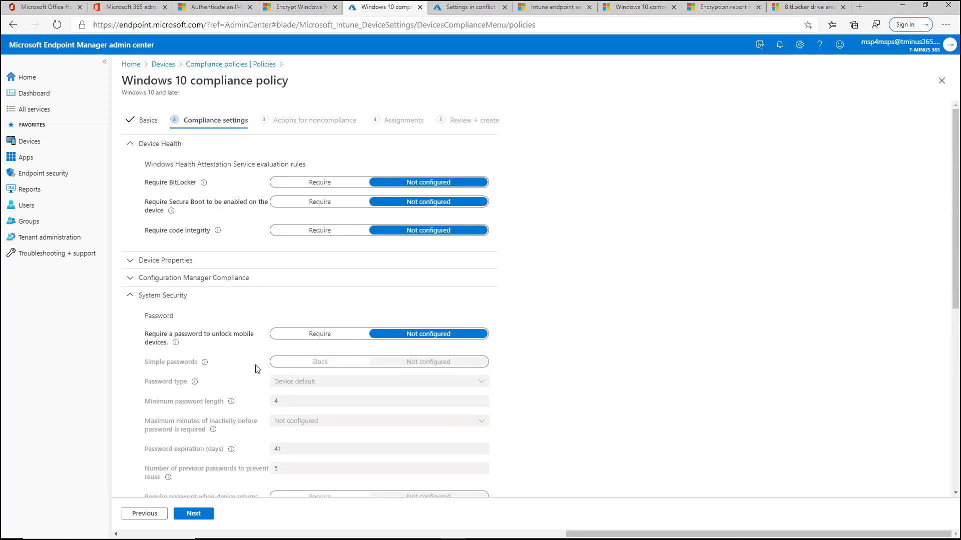
Proceed to Actions for noncompliance and view the available additional actions without choosing one.
click(190, 515)
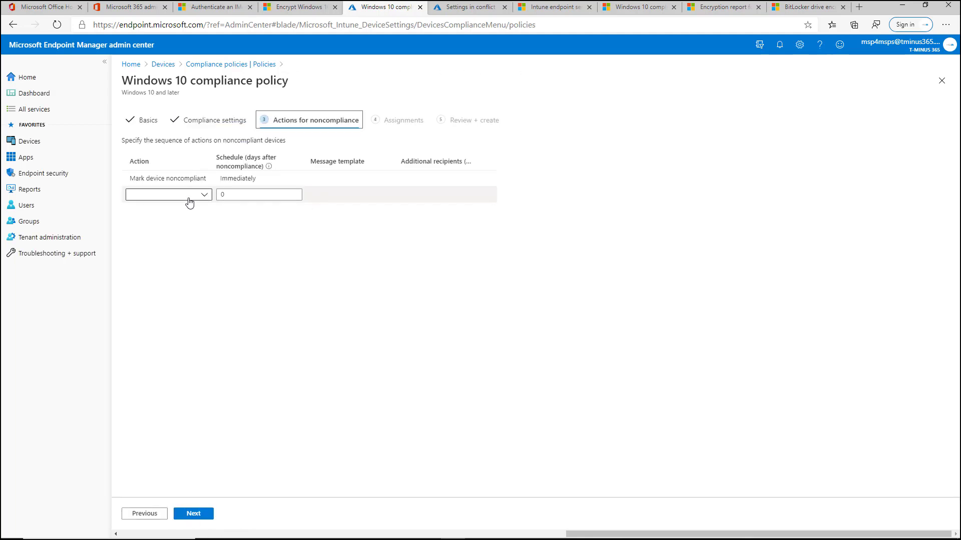
click(192, 198)
click(305, 220)
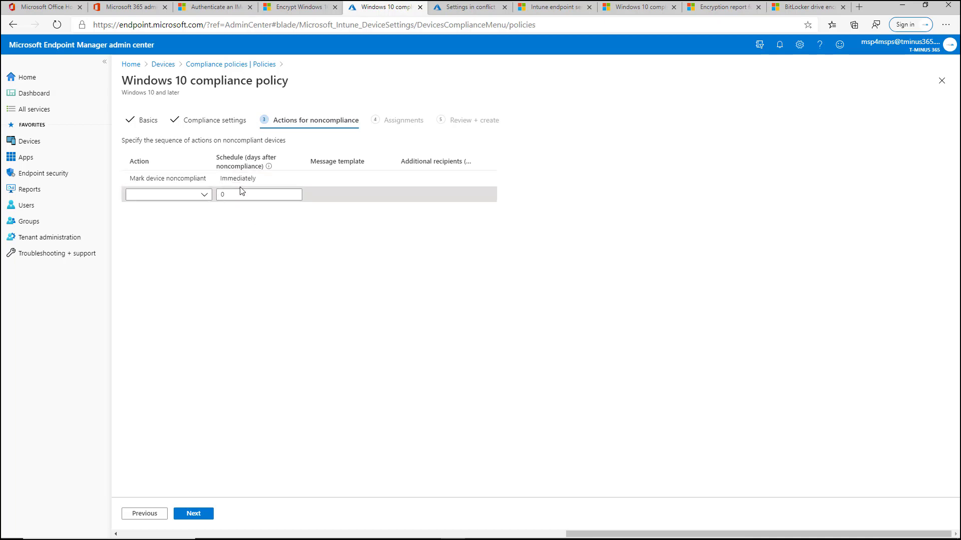
View the schedule for marking devices noncompliant, then assign the compliance policy to All users and proceed to Review + create.
click(224, 178)
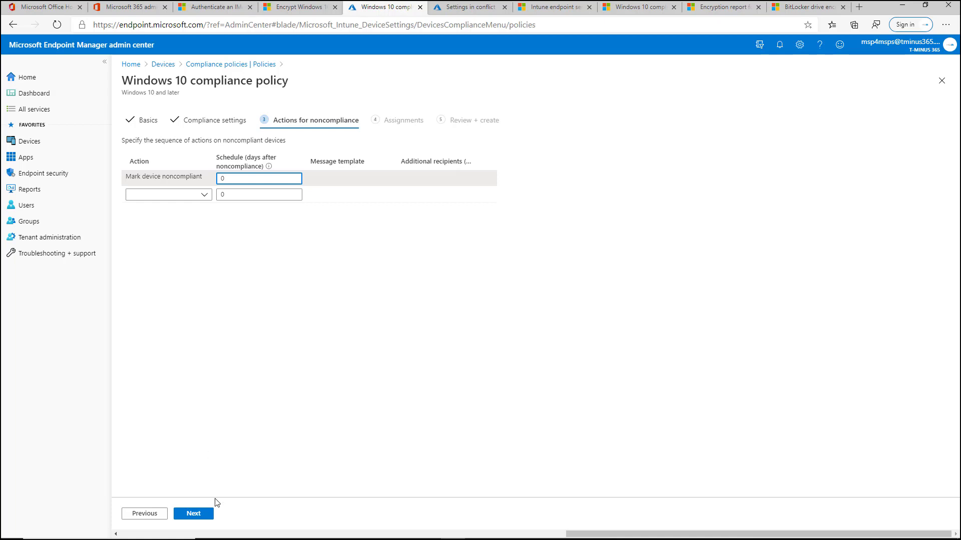
click(193, 515)
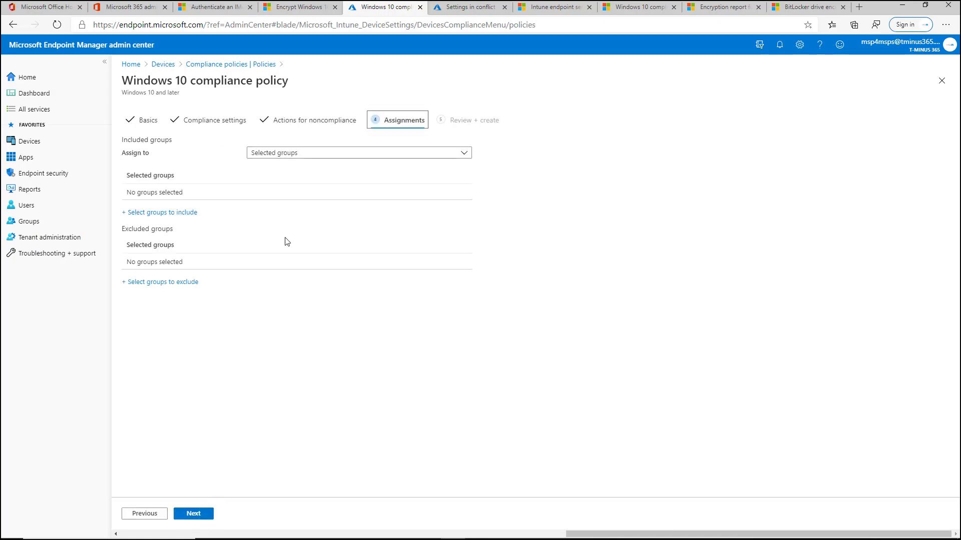
click(286, 154)
click(316, 184)
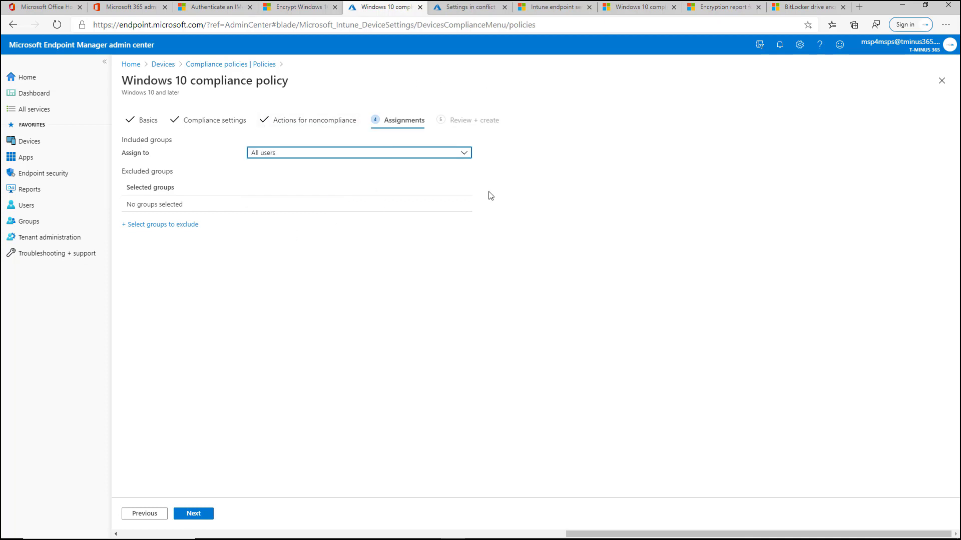
click(206, 516)
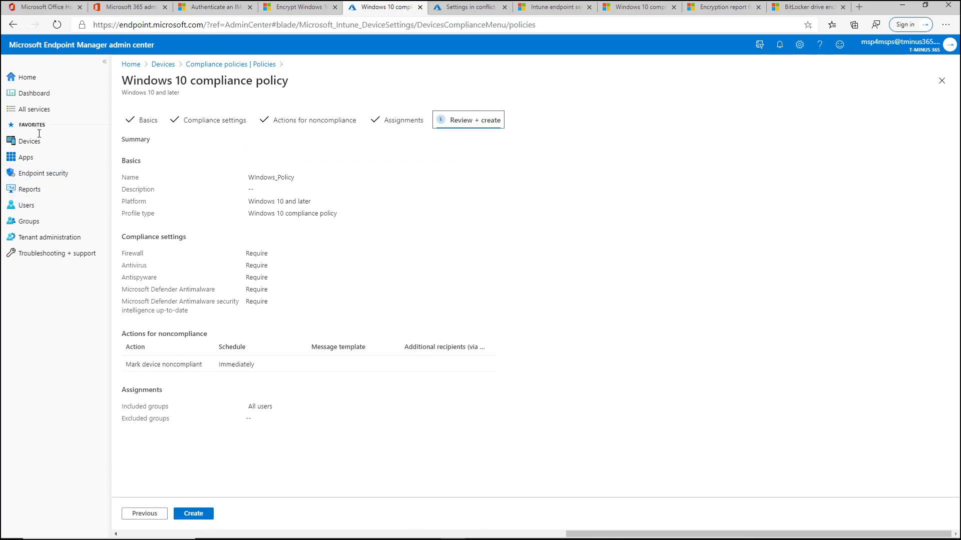
Leave the policy uncreated and examine the per-setting compliance of Windows device D2 under its Windows policy.
click(52, 145)
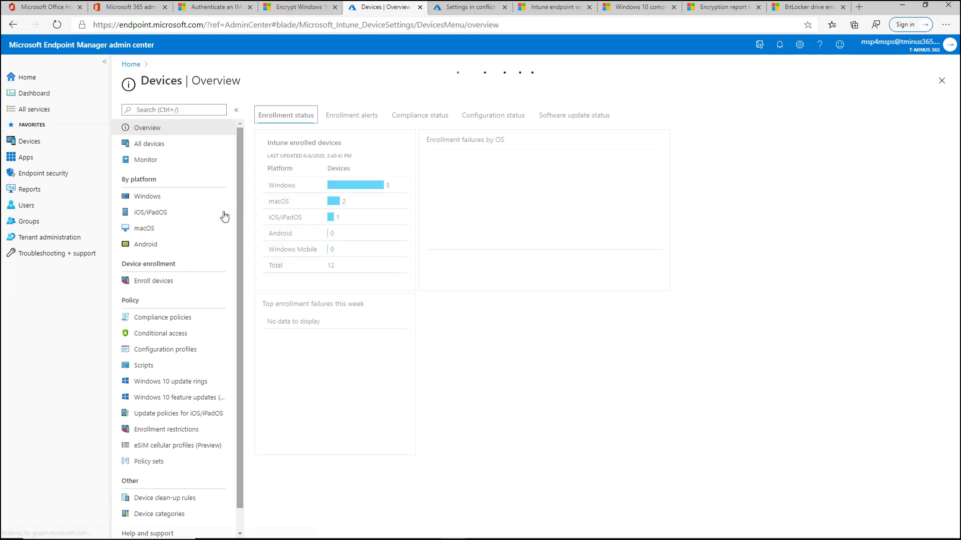
click(201, 205)
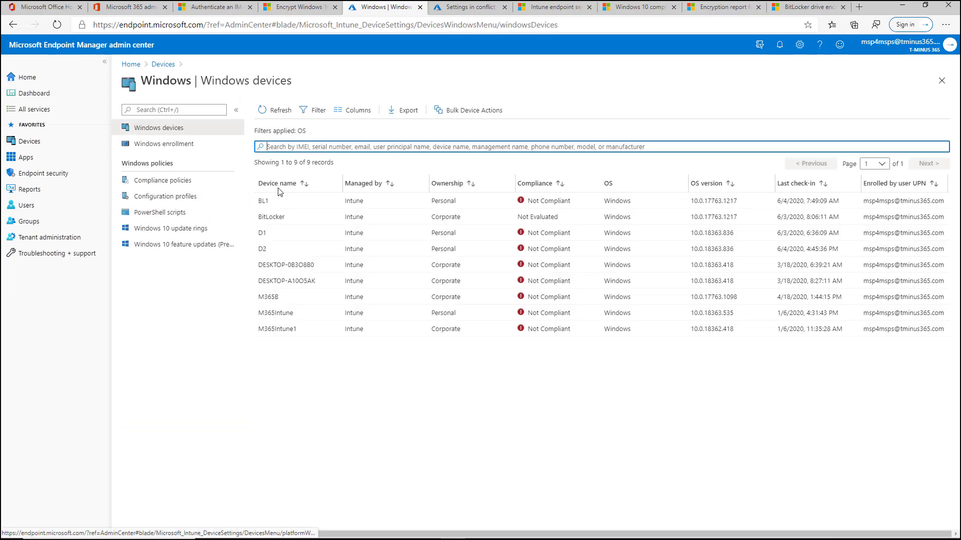
click(303, 250)
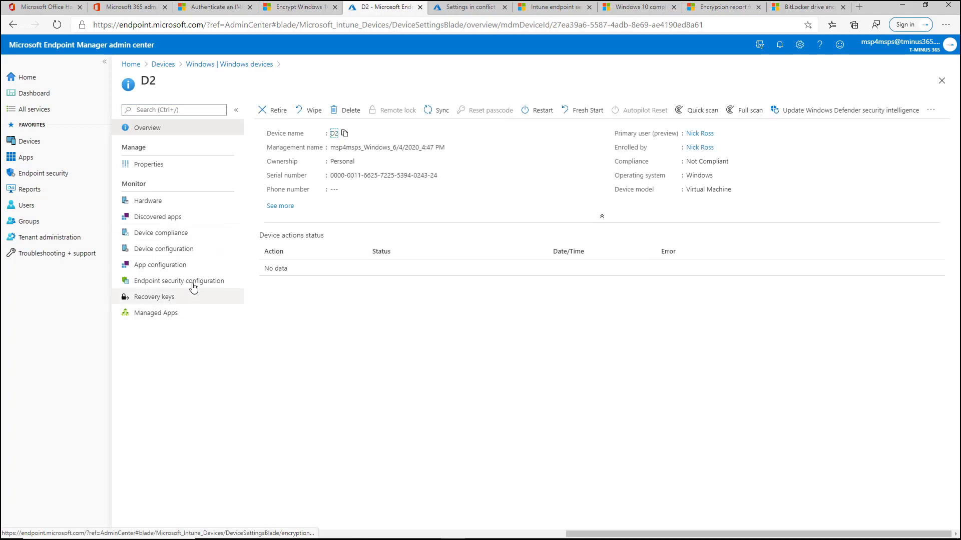
click(189, 234)
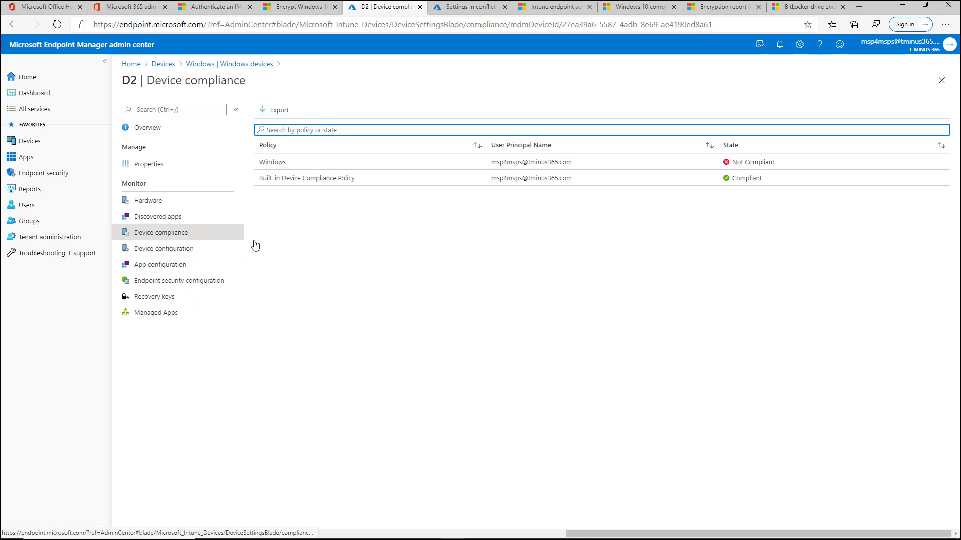
click(300, 163)
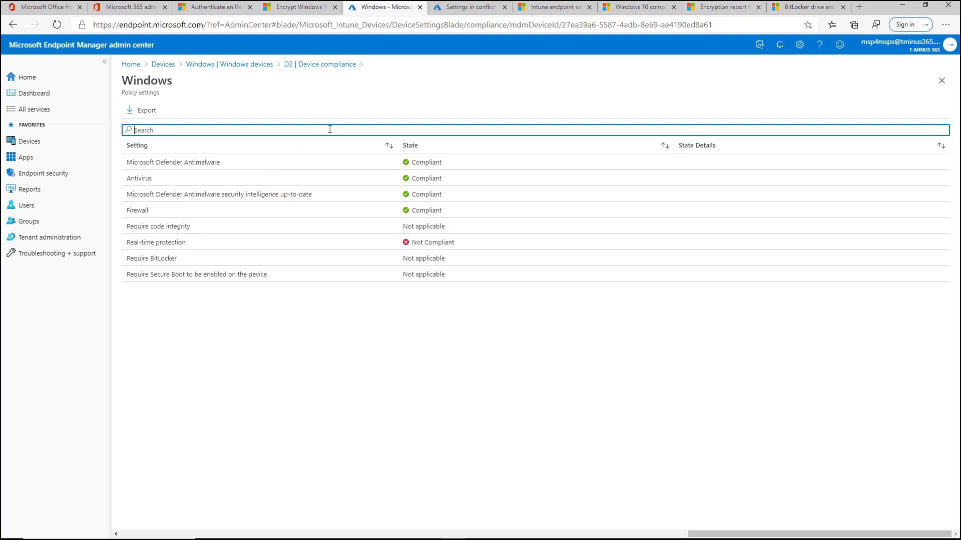
Go back to Devices and view the Noncompliant devices report under Monitor.
click(314, 67)
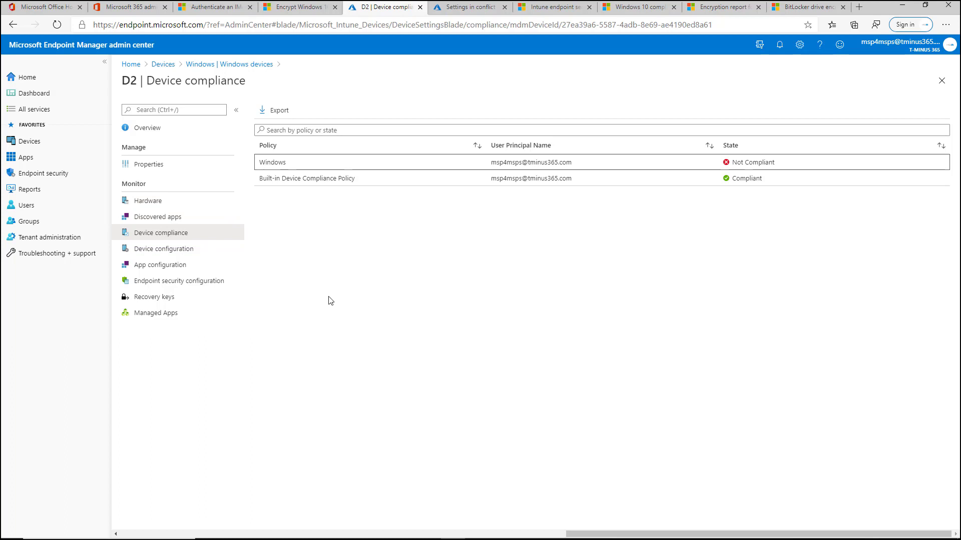
click(164, 65)
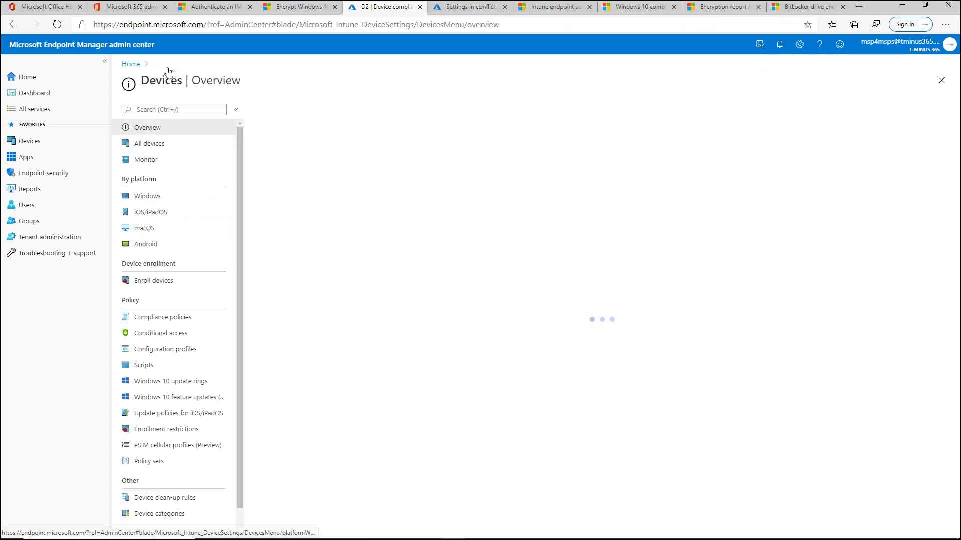
click(149, 160)
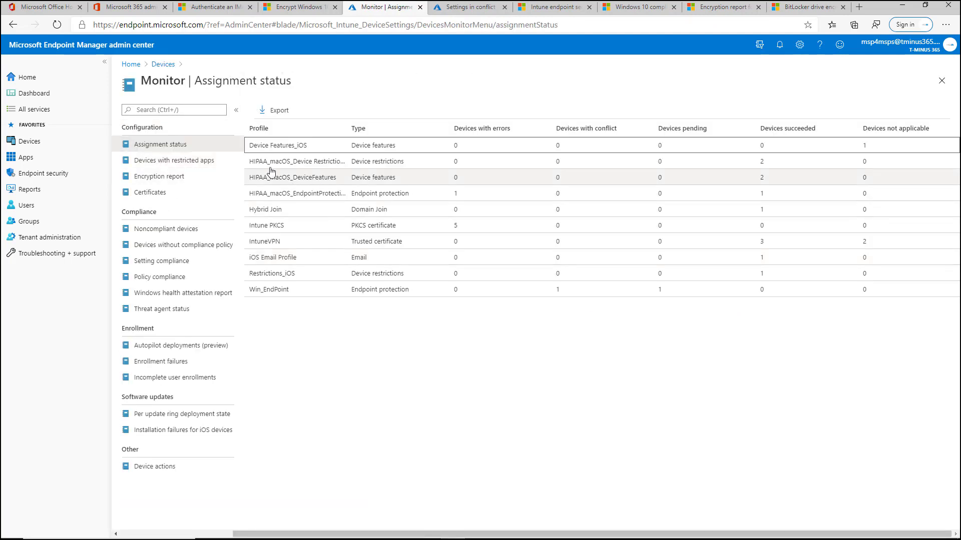
click(170, 231)
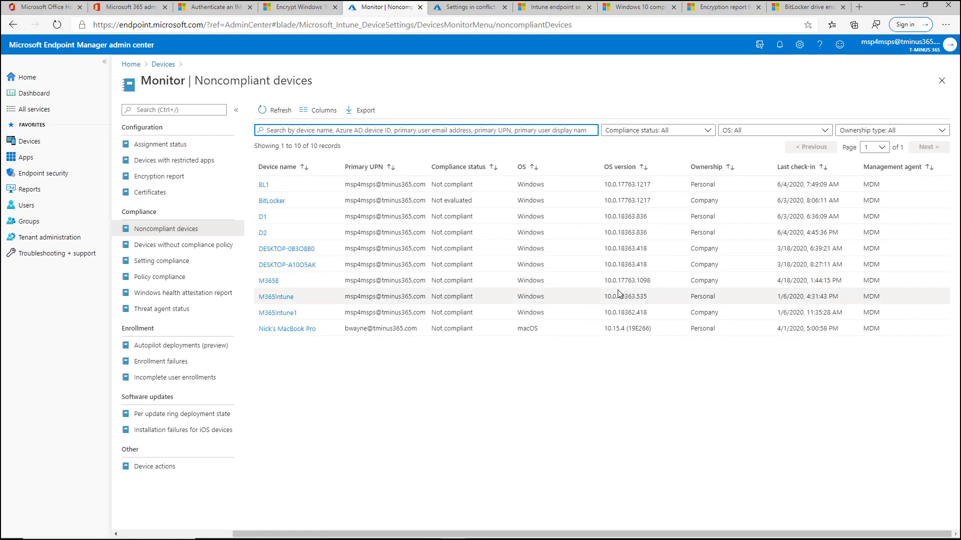
Return to the Devices overview, then view the Recommended Controls slide in the PowerPoint slide show before switching back to the browser.
click(54, 147)
key(alt+Tab)
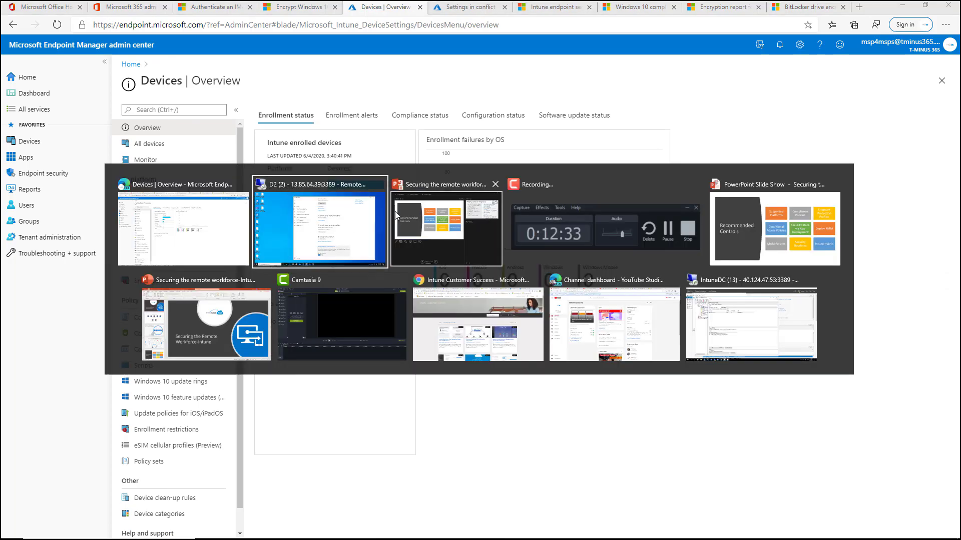
click(419, 214)
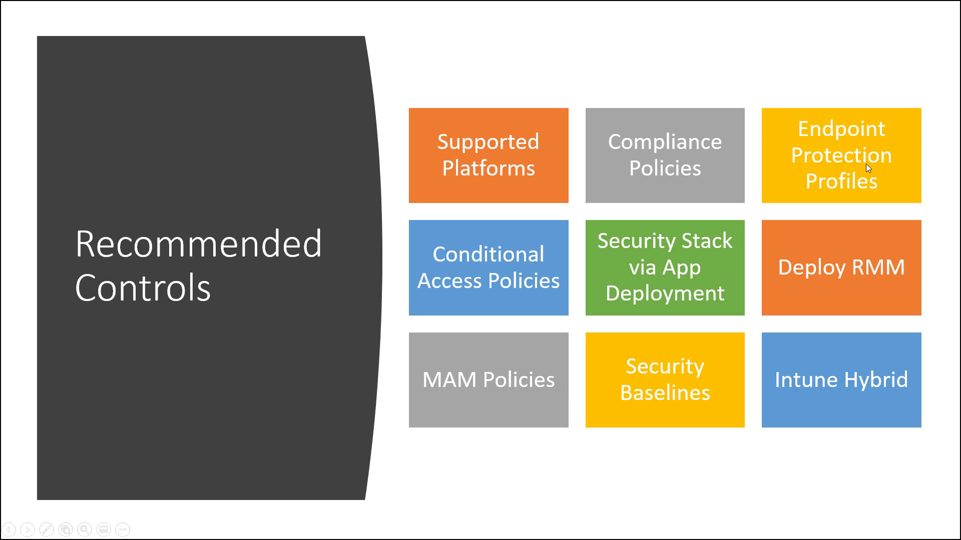
key(alt+Tab)
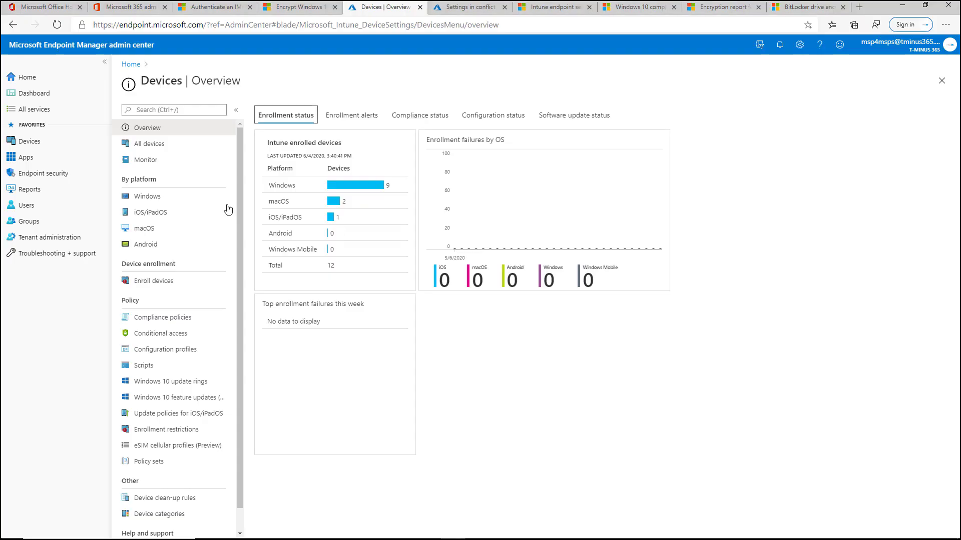
Start a new configuration profile for the Windows 10 and later platform with the Endpoint protection profile type.
click(213, 358)
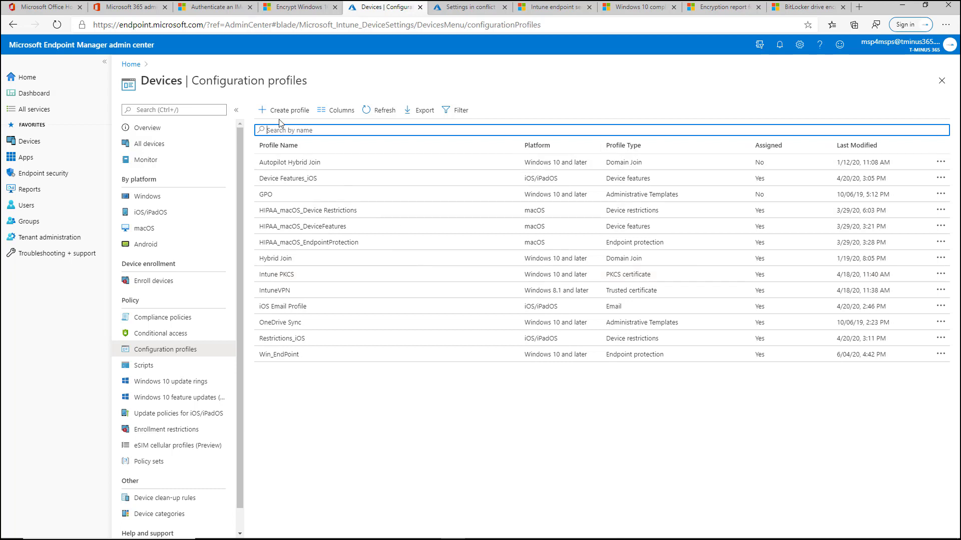
click(288, 110)
click(723, 115)
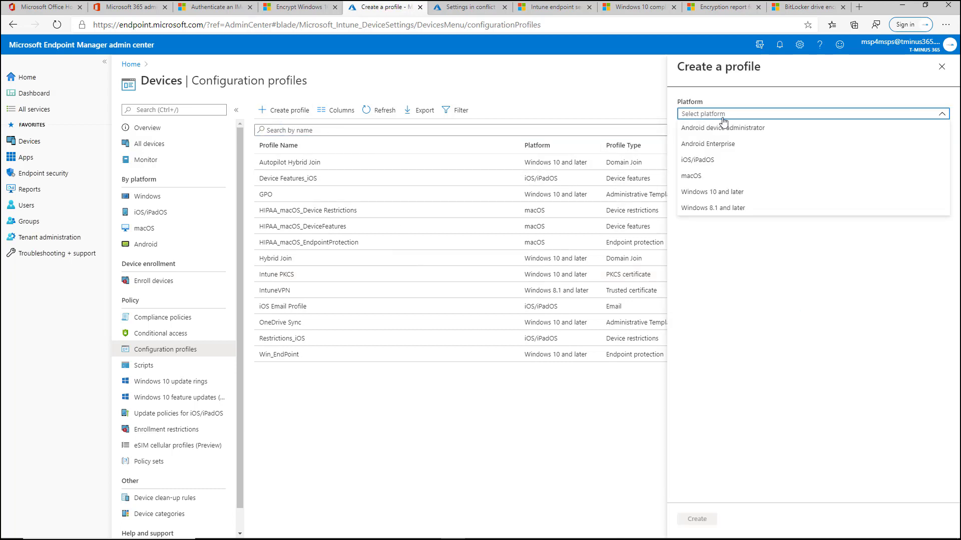
click(758, 198)
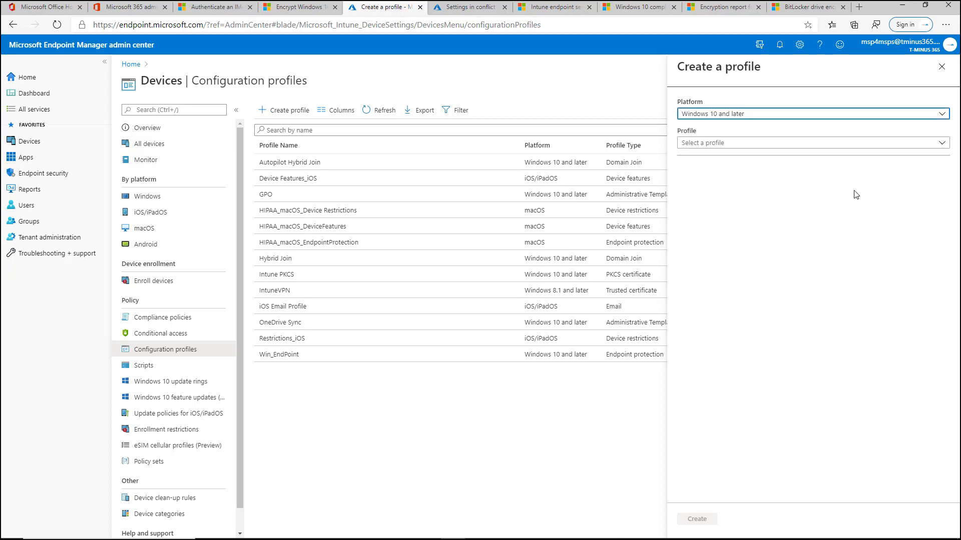
click(750, 143)
click(748, 145)
click(749, 145)
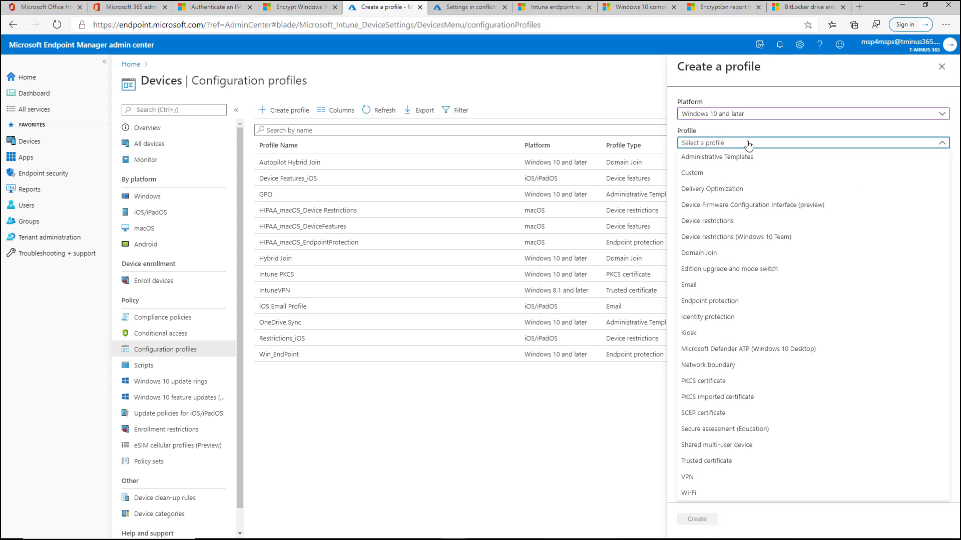
click(754, 304)
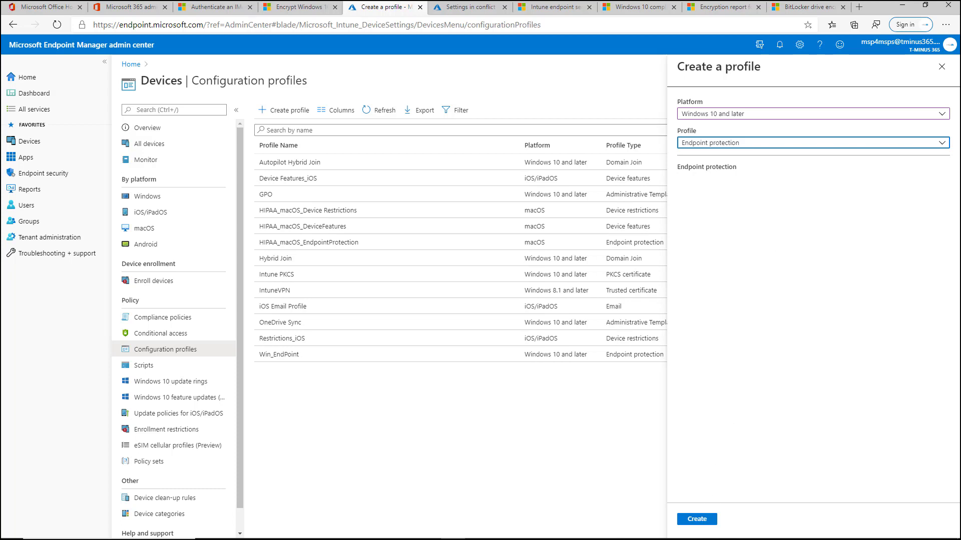
click(698, 519)
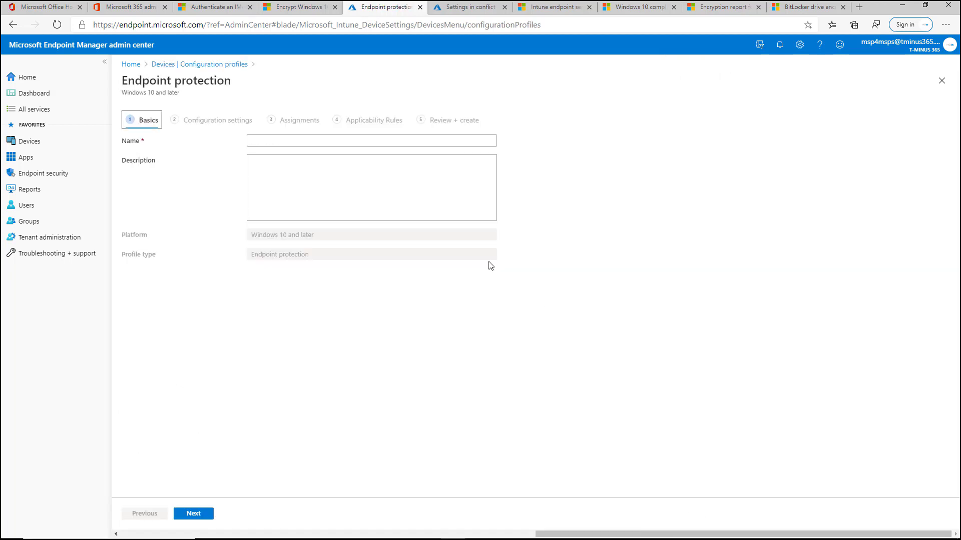
Name the endpoint protection profile rgrere and proceed to its configuration settings.
click(289, 140)
text(rgrere)
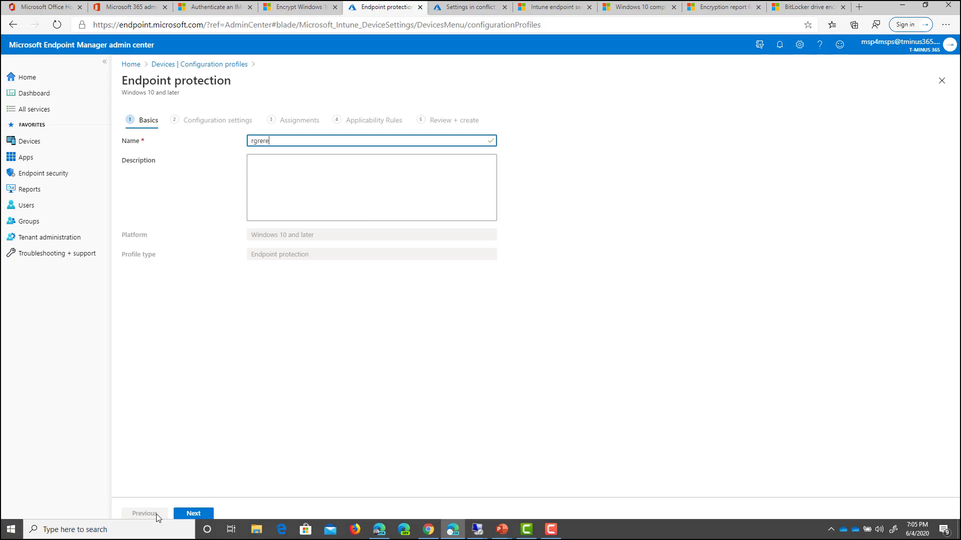
click(189, 514)
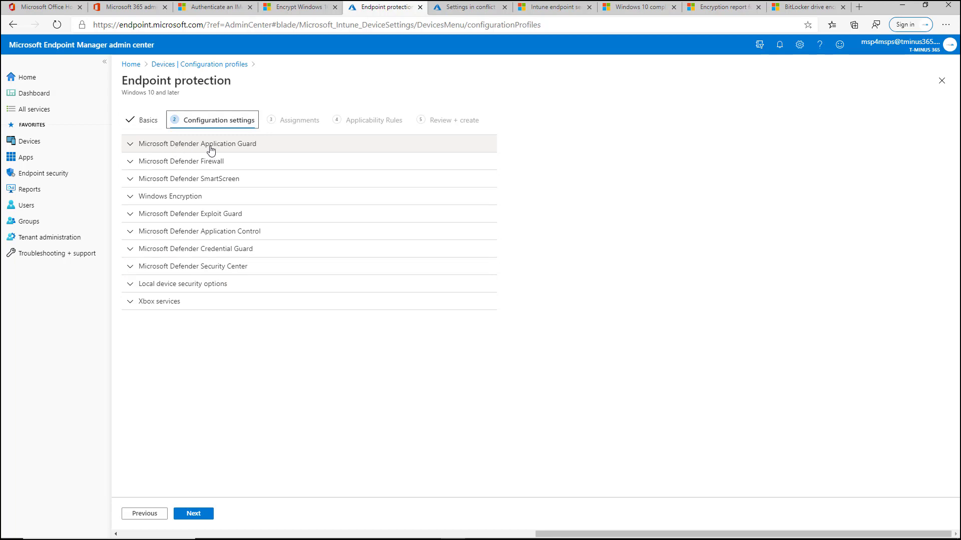
Under Windows Encryption, require device encryption, block the warning for other disk encryption, and allow standard users to enable encryption during Azure AD Join.
click(240, 200)
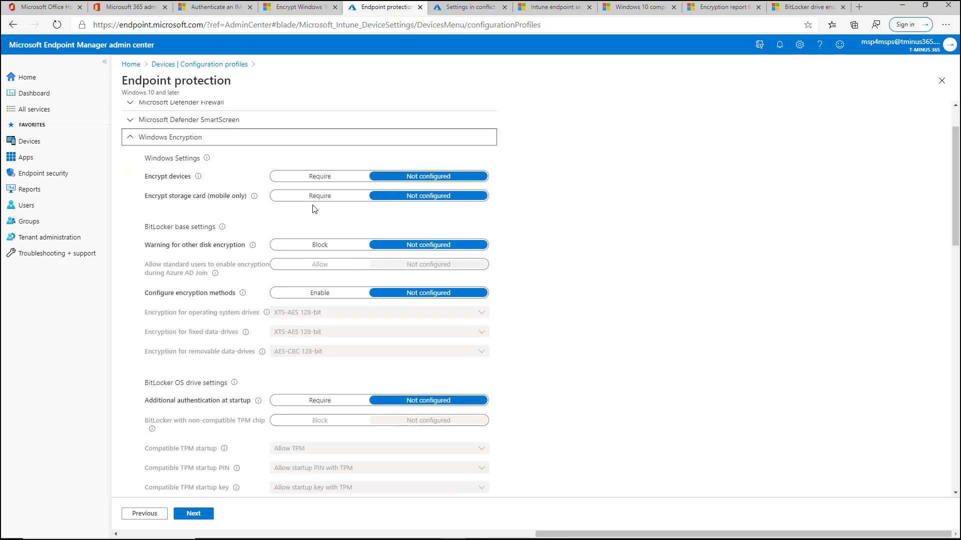
click(318, 177)
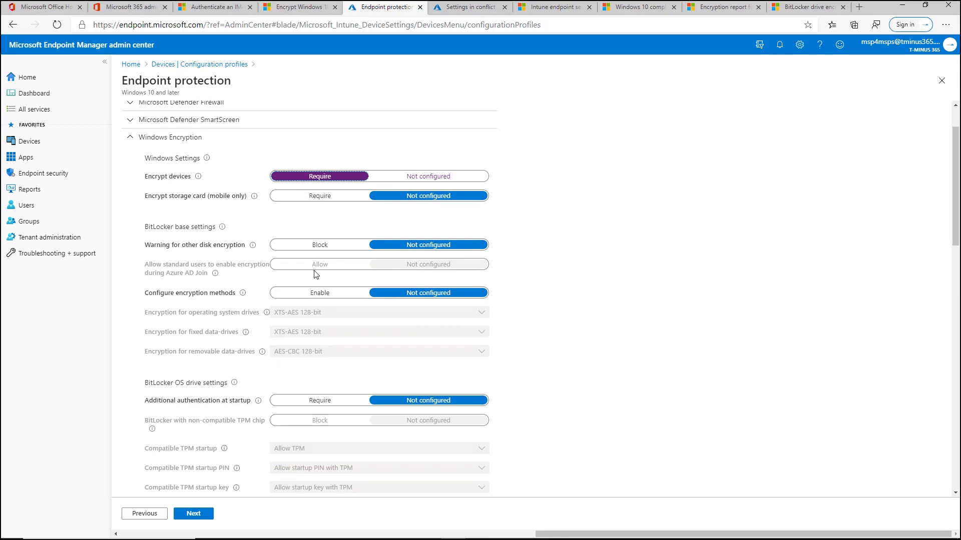
click(301, 248)
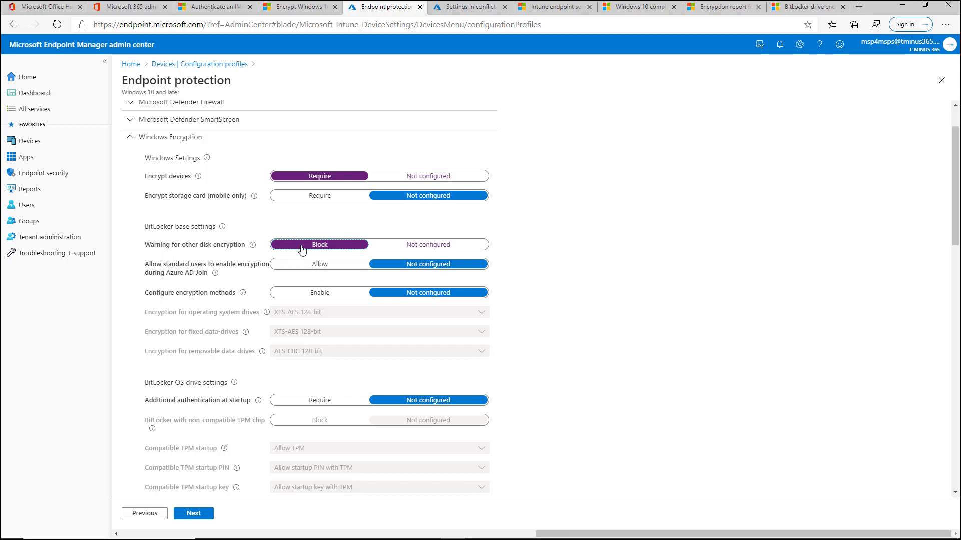
click(350, 268)
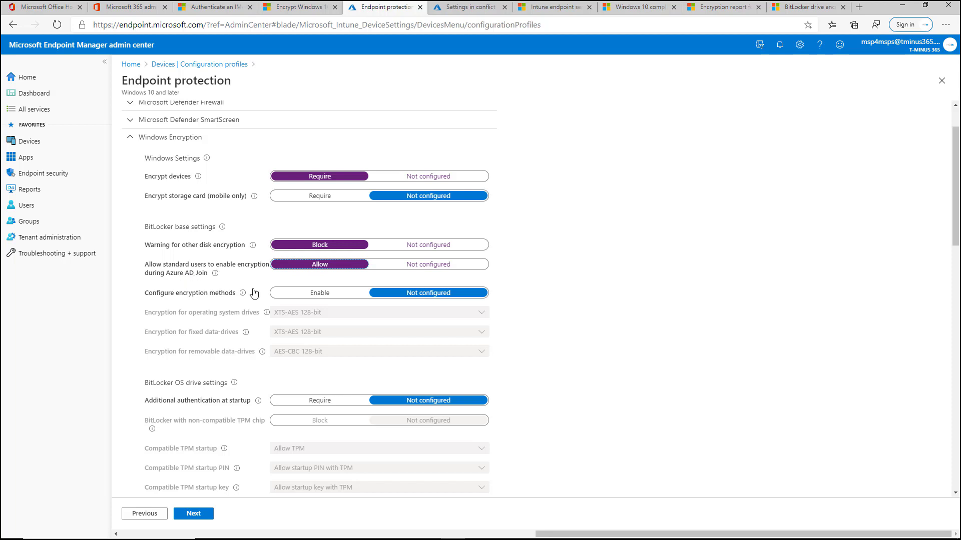
Look over the BitLocker settings, then discard the unsaved endpoint protection profile and return to the configuration profiles list.
scroll(328, 275, down, 1)
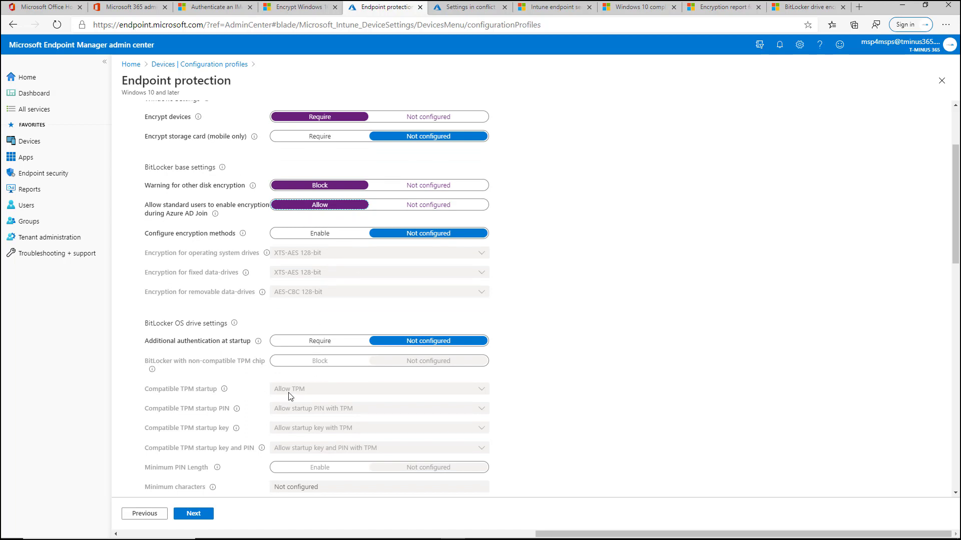
scroll(290, 396, up, 2)
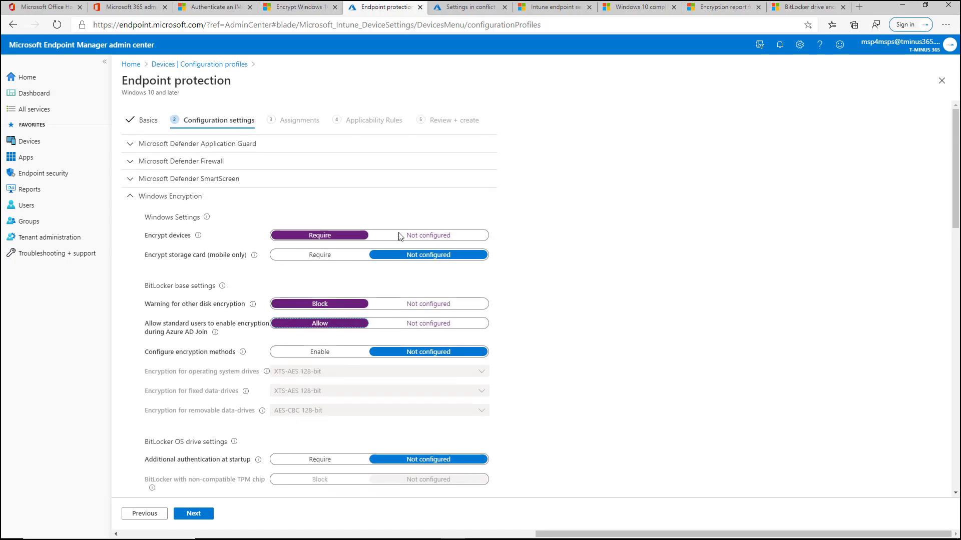
click(235, 65)
click(528, 78)
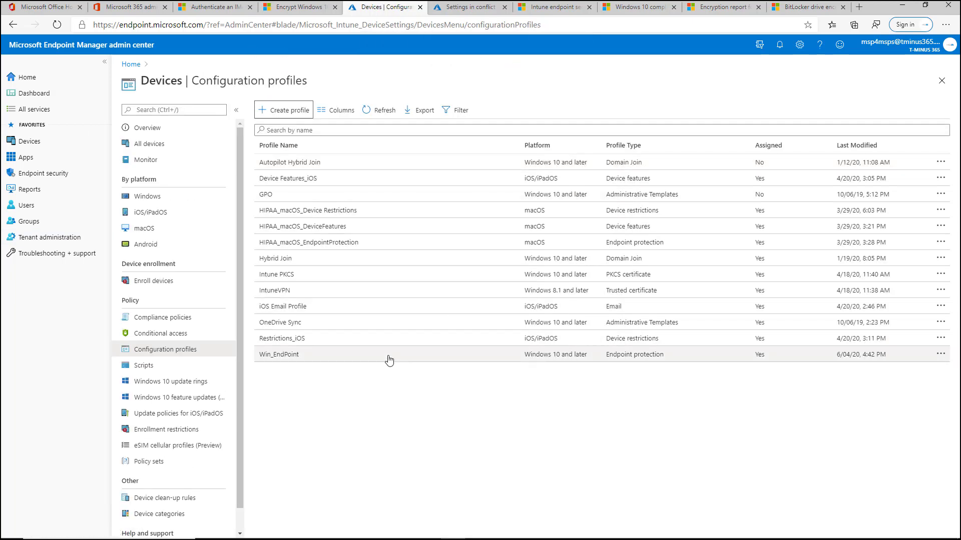
Start a new Conditional Access policy from the devices' Conditional Access policies list.
key(alt+Tab)
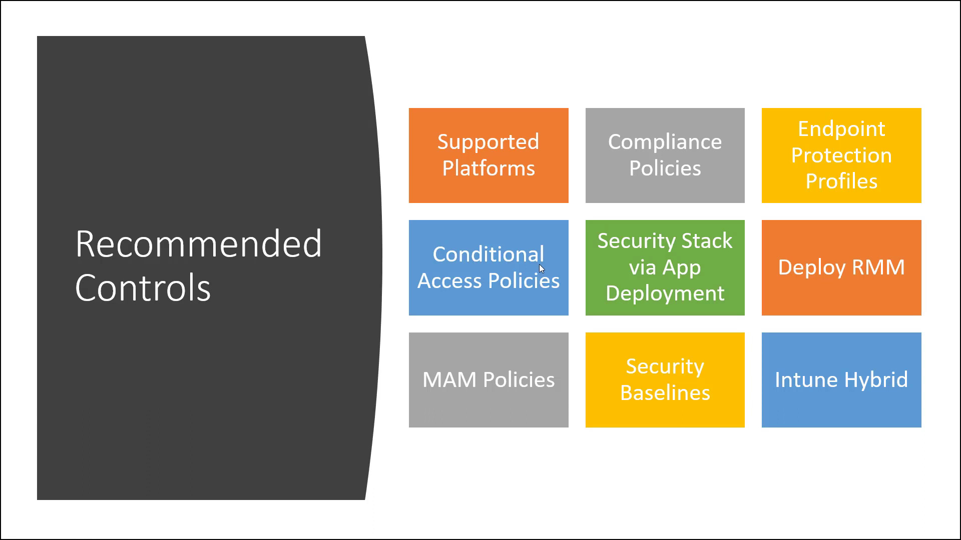
key(alt+Tab)
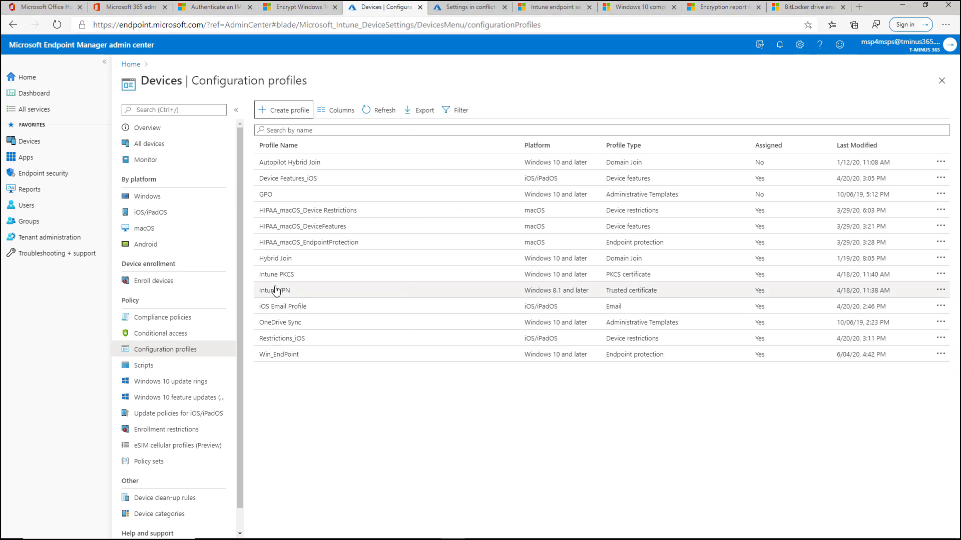
click(198, 333)
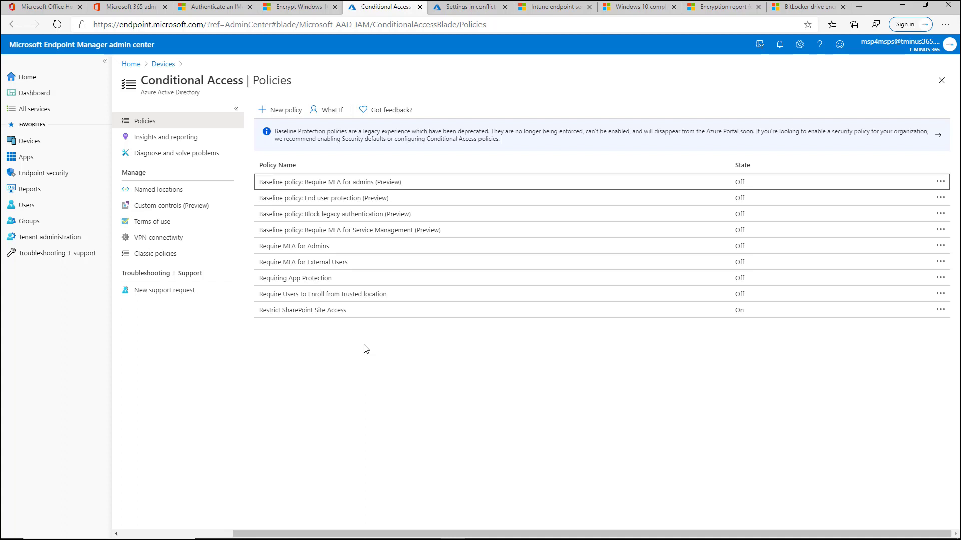
click(280, 110)
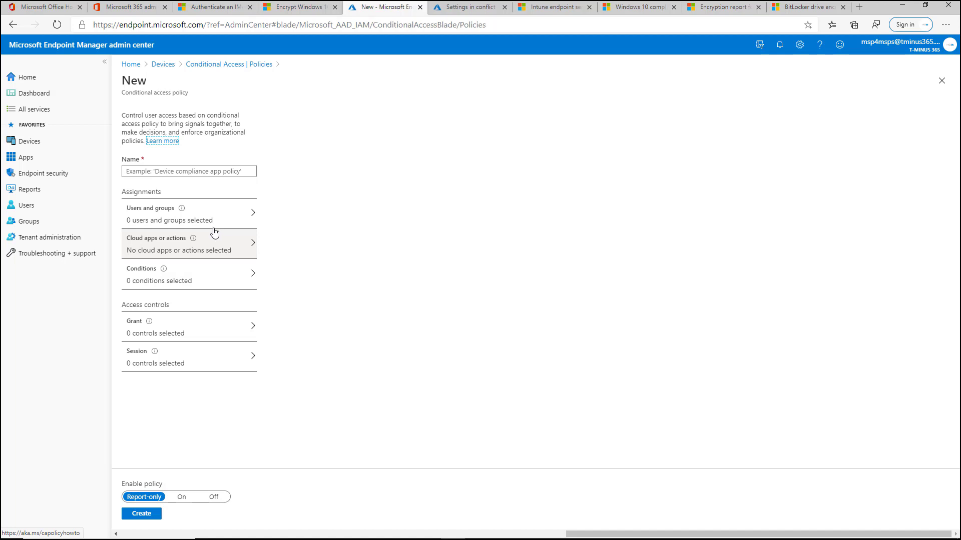
Limit the policy's included users to one specific account, the administrator's own user.
click(247, 217)
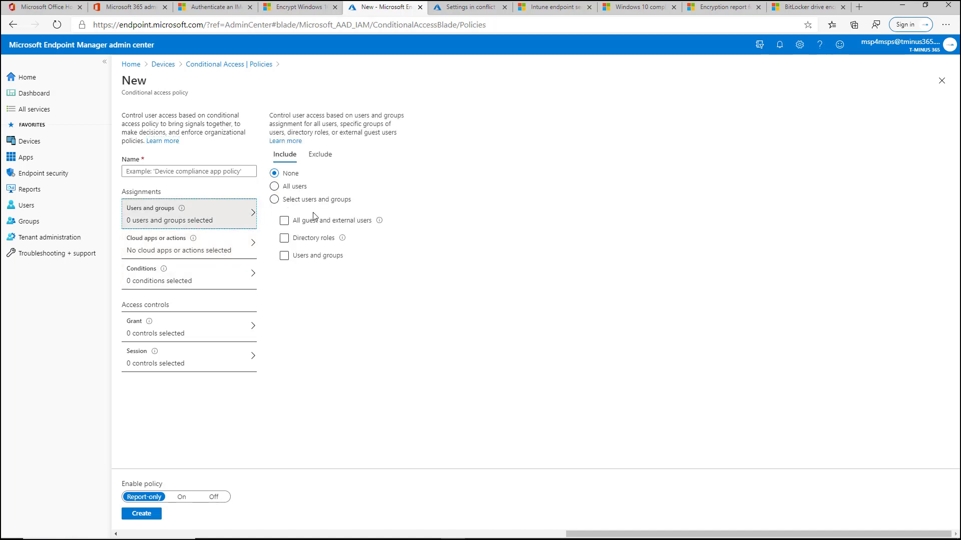
click(299, 201)
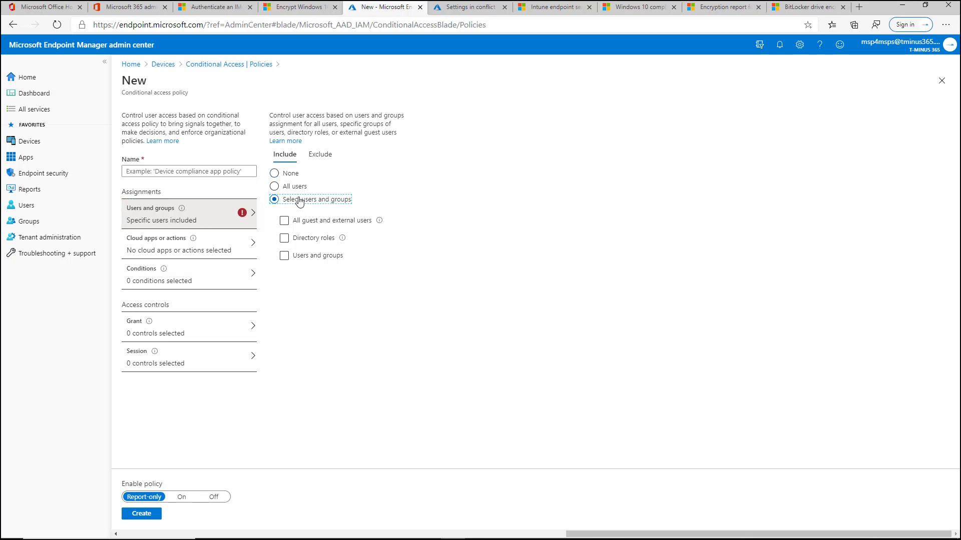
click(313, 257)
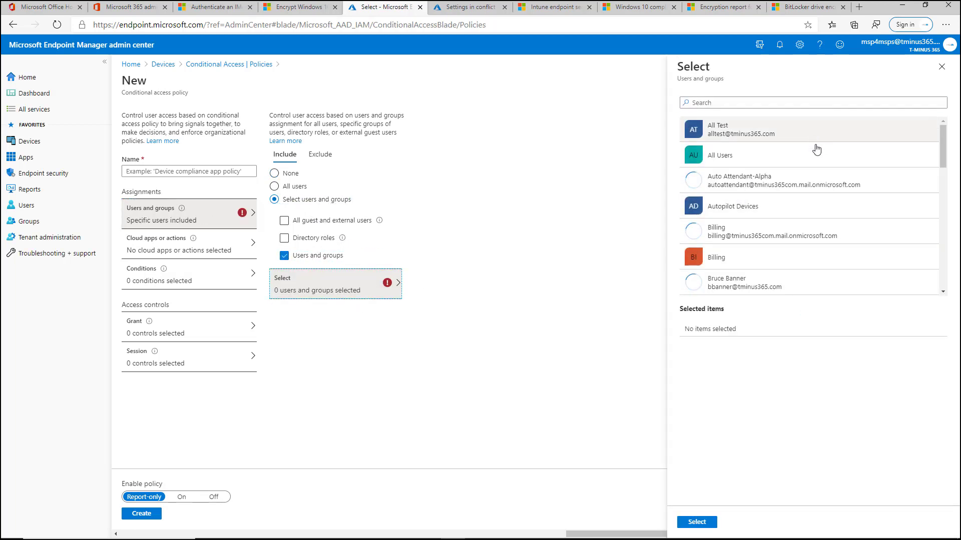
scroll(816, 143, down, 4)
scroll(821, 195, down, 3)
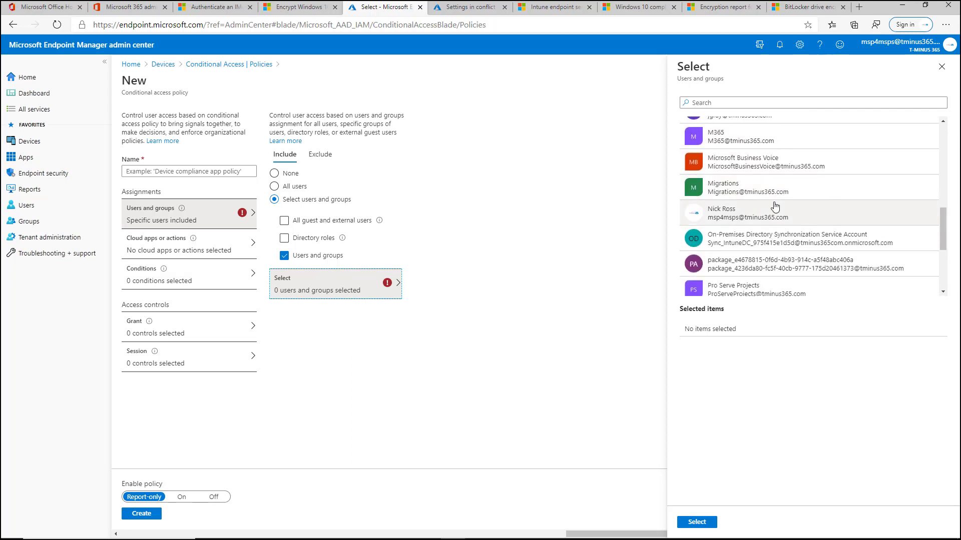
click(780, 220)
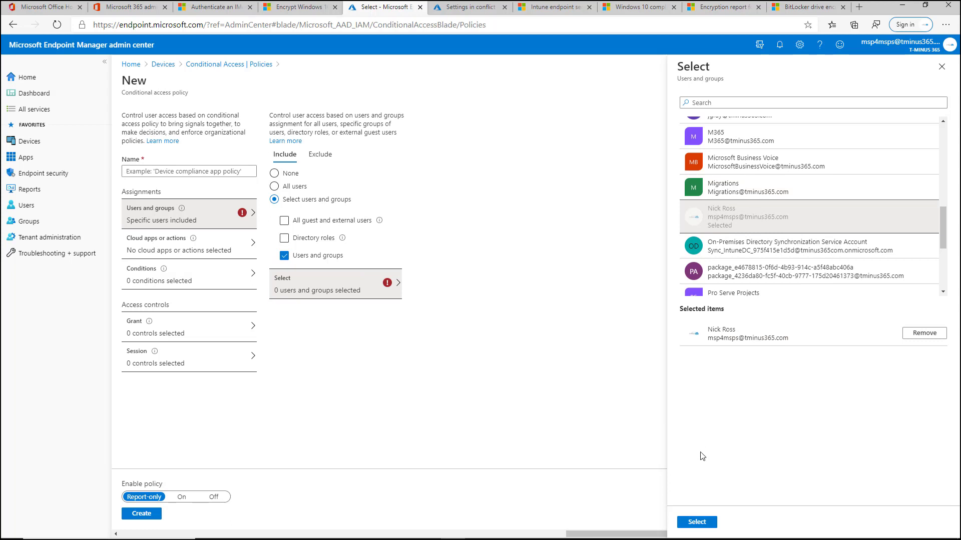
click(696, 522)
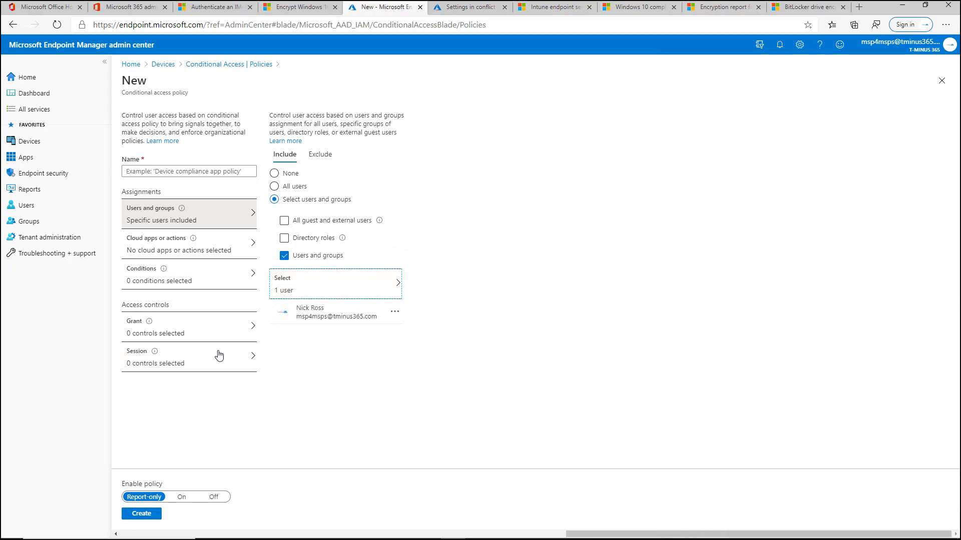
Apply the policy to all cloud apps and check the available conditions.
click(222, 252)
click(290, 208)
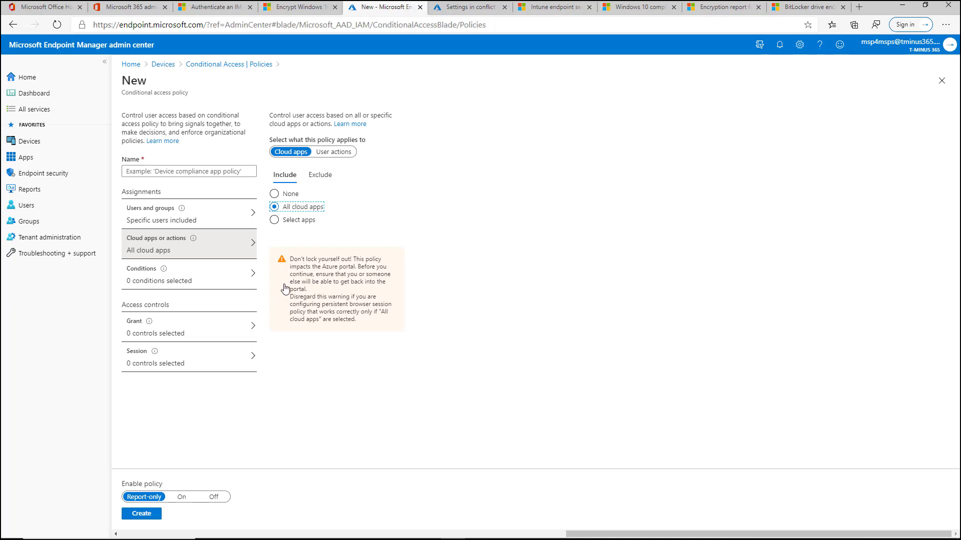
click(232, 285)
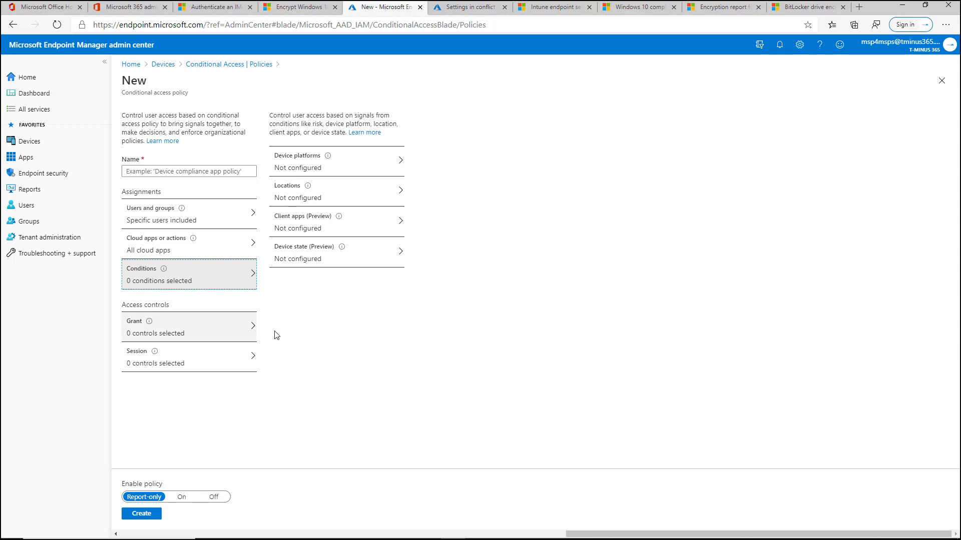
Grant access only when the device is marked as compliant, and set Enable policy to On.
click(253, 328)
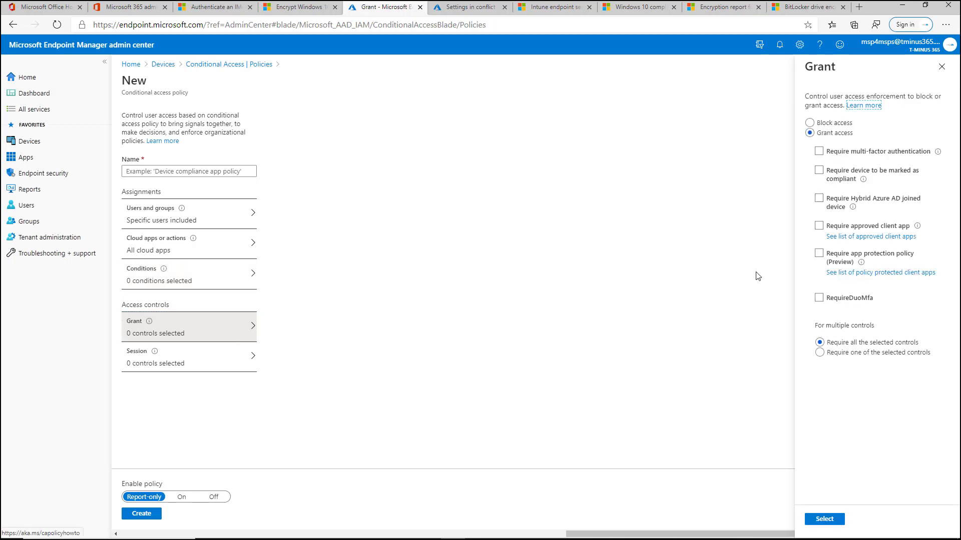
click(845, 177)
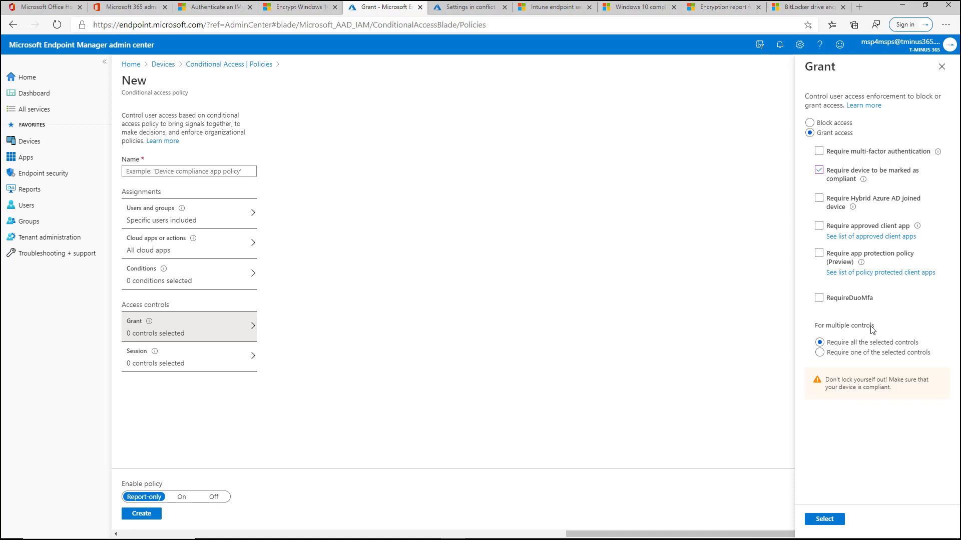
click(837, 516)
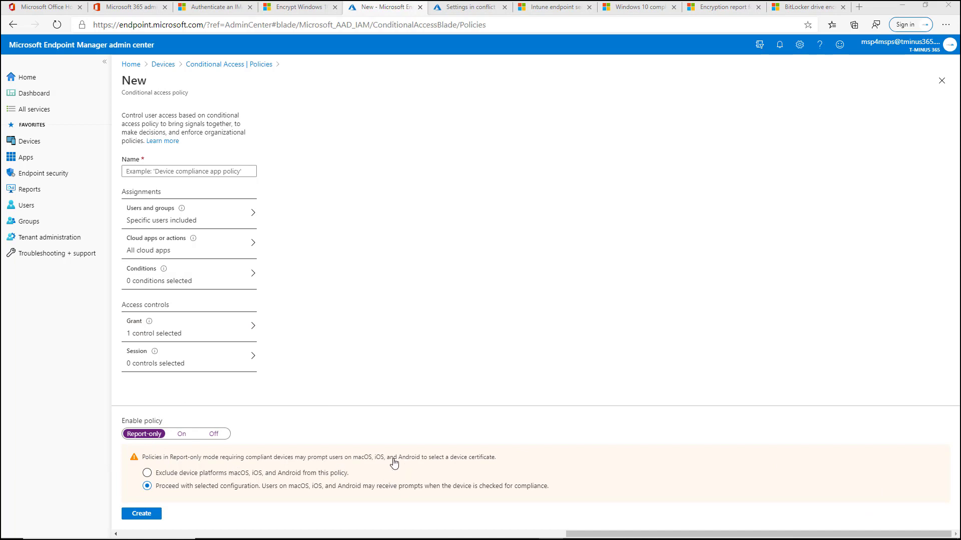
click(182, 434)
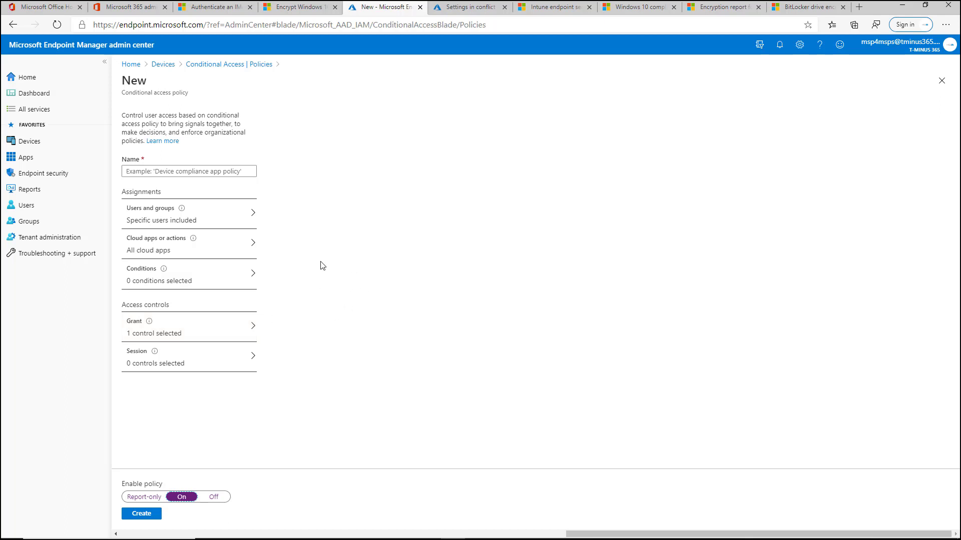
Configure the policy's device platforms condition to include any device.
click(251, 279)
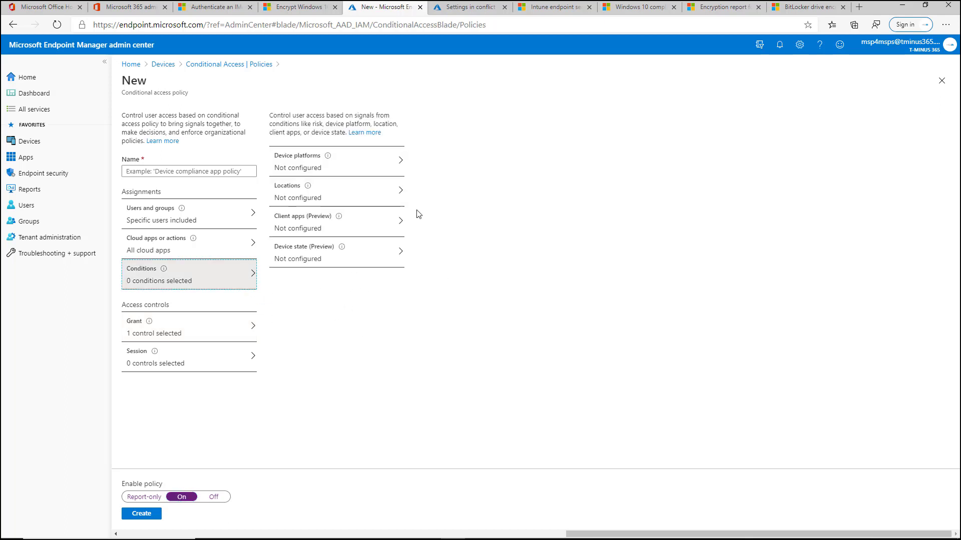
click(376, 182)
click(369, 166)
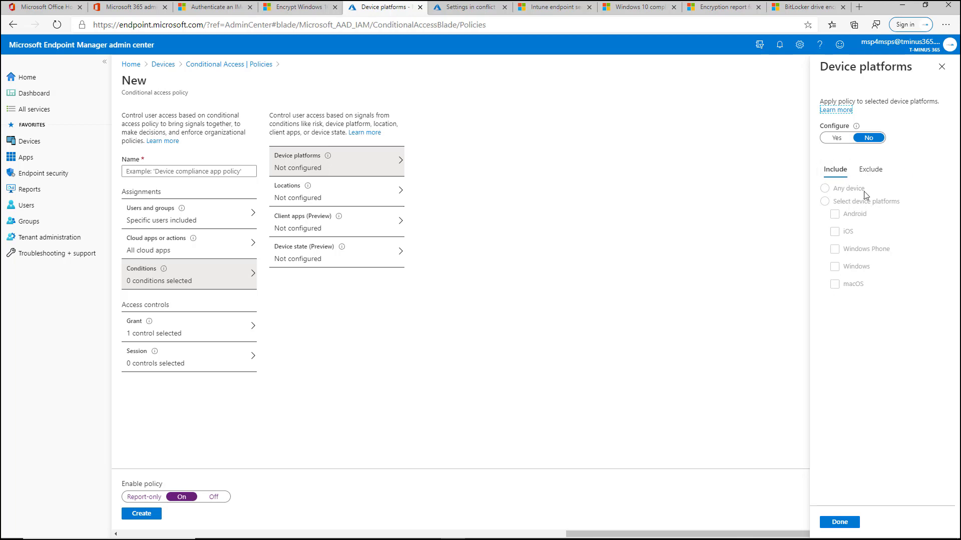
click(835, 139)
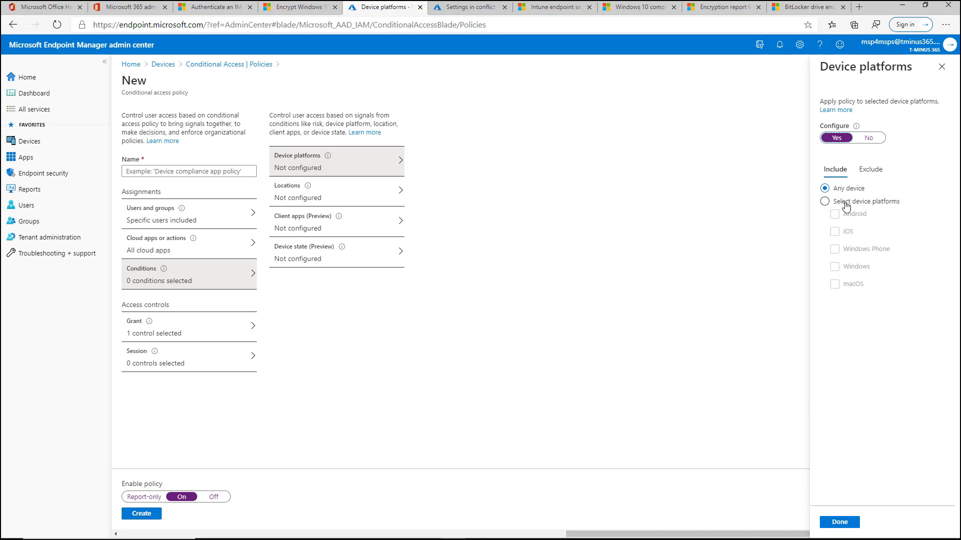
click(852, 522)
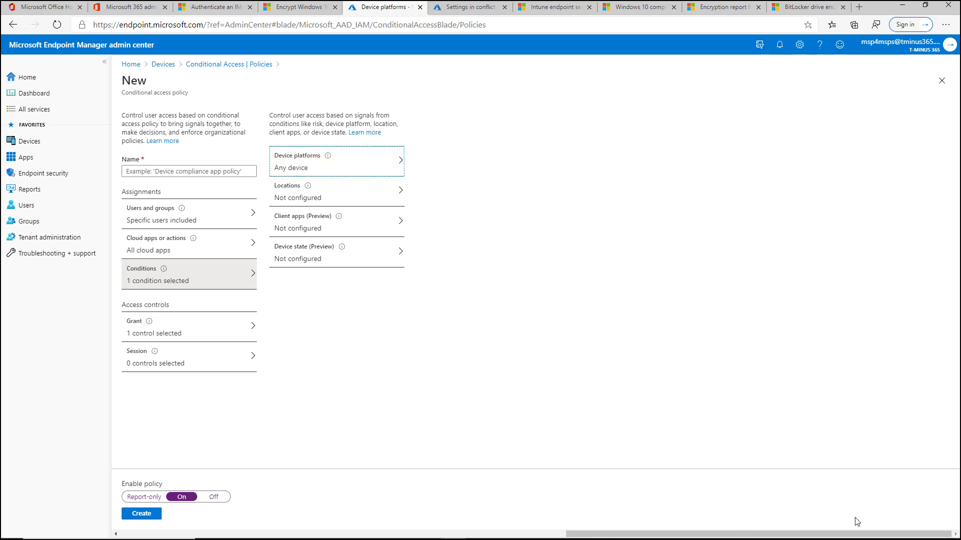
Name the Conditional Access policy Device Compliance and create it.
click(141, 514)
click(180, 172)
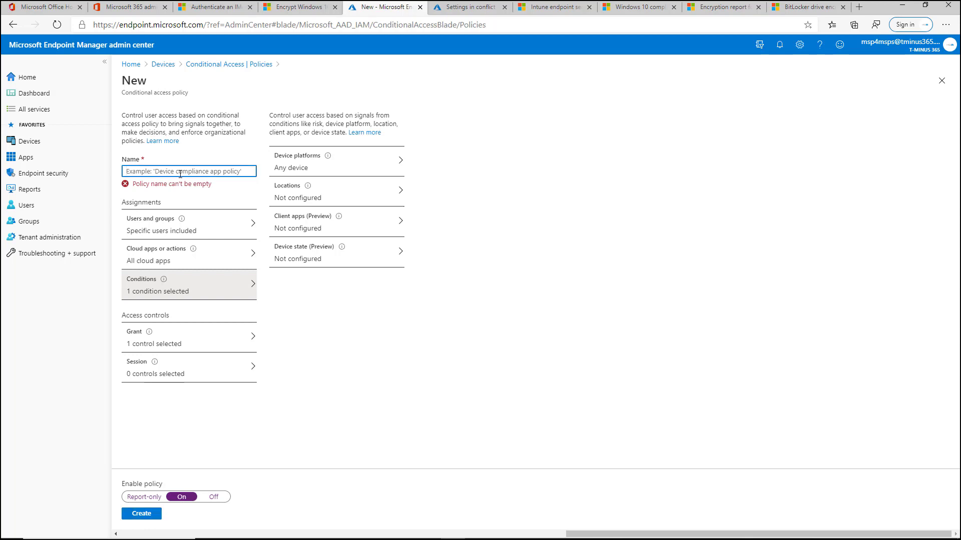
text(Device Compliance)
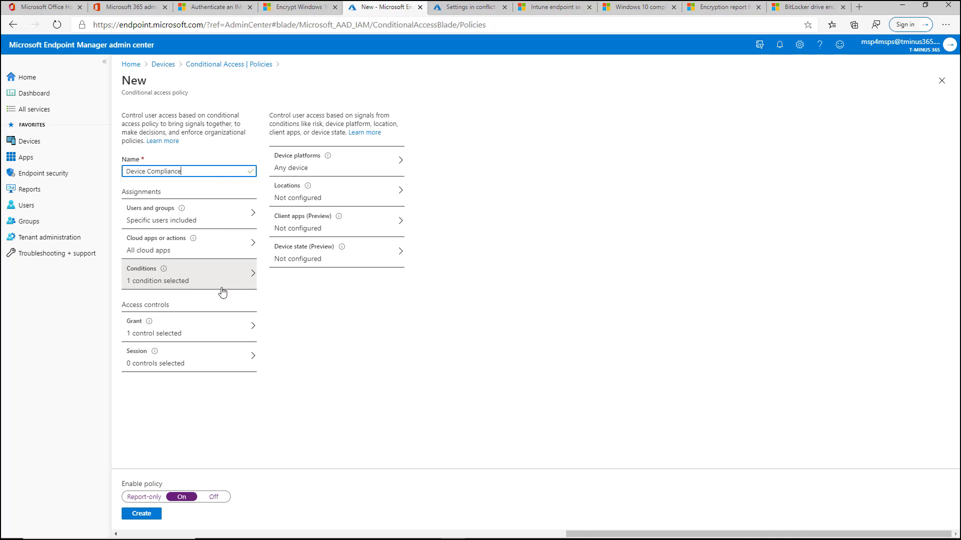
click(142, 514)
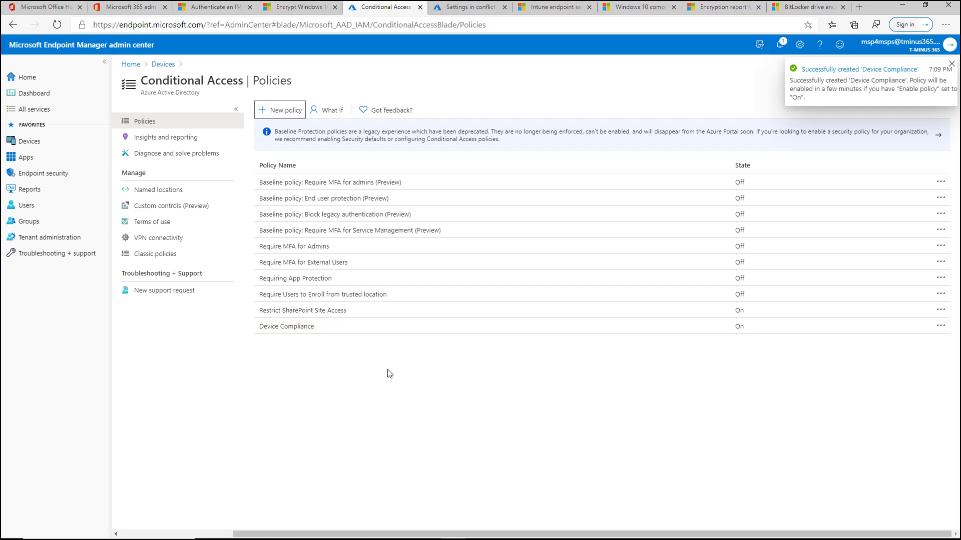
Open the list of enrolled Windows devices to check the compliance status of device D2.
key(alt+Tab)
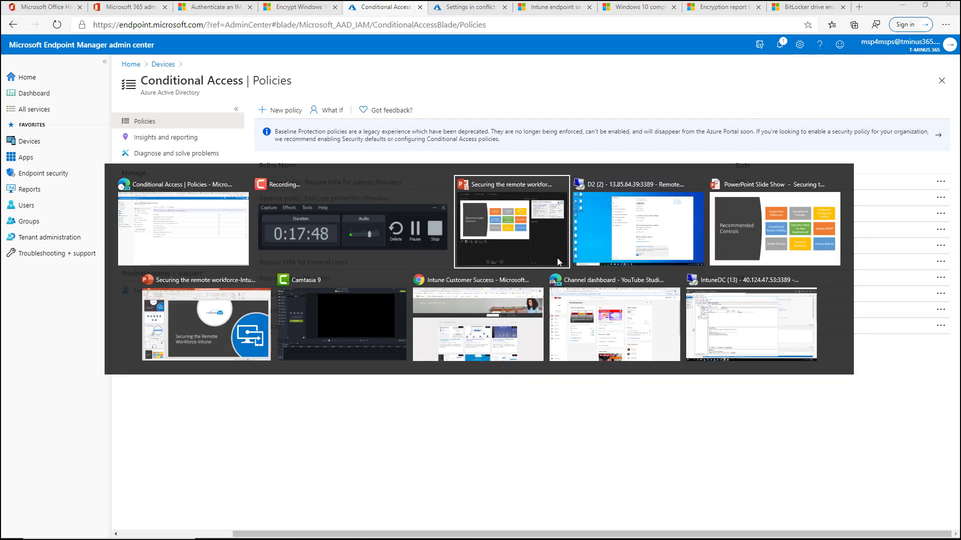
click(225, 247)
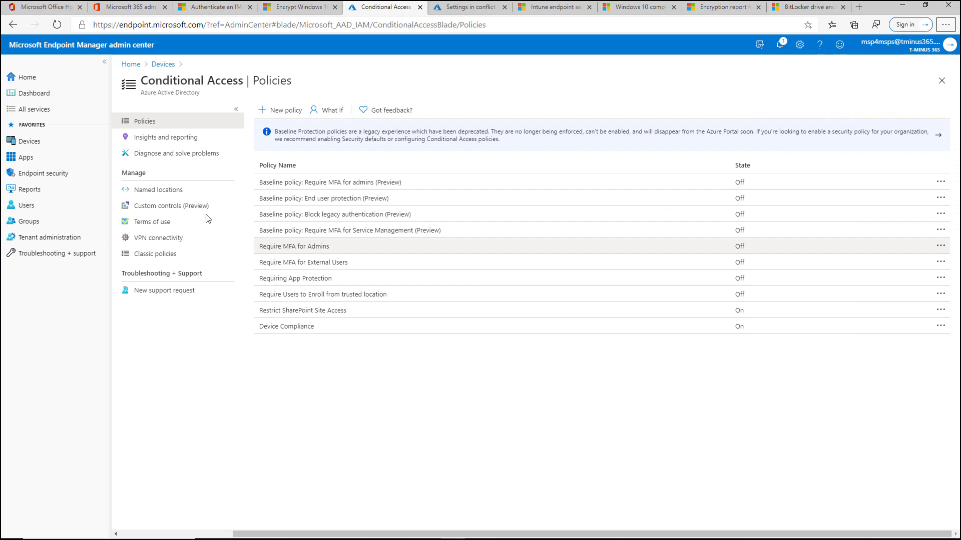
click(43, 145)
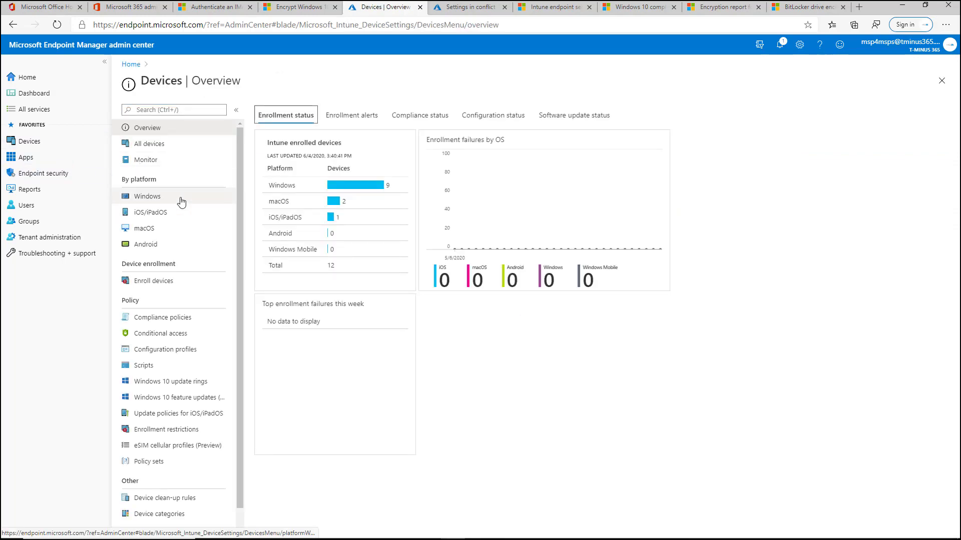
click(182, 202)
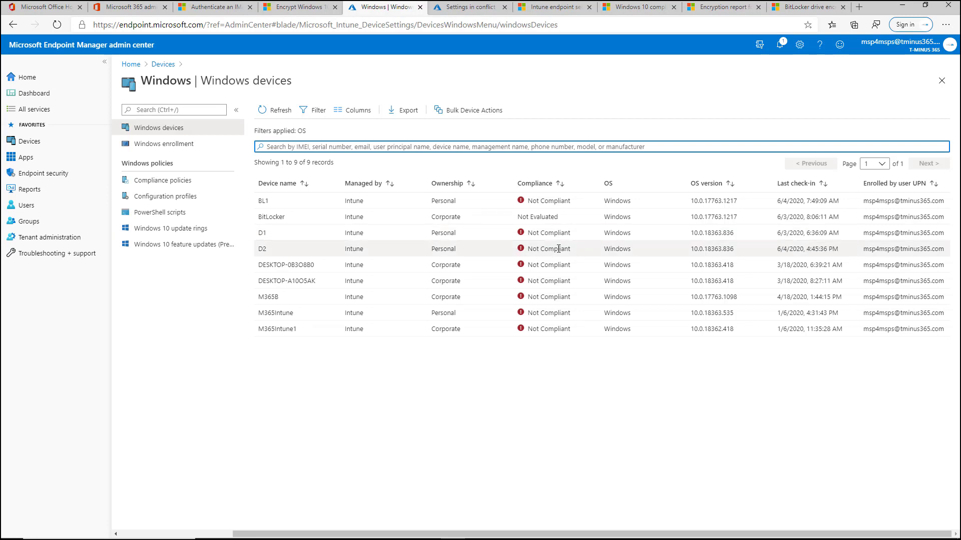
Test the policy by signing in to office.com from Edge in the D2 remote desktop session, and return to the admin center.
key(alt+Tab)
key(alt+Tab)
key(alt+Tab)
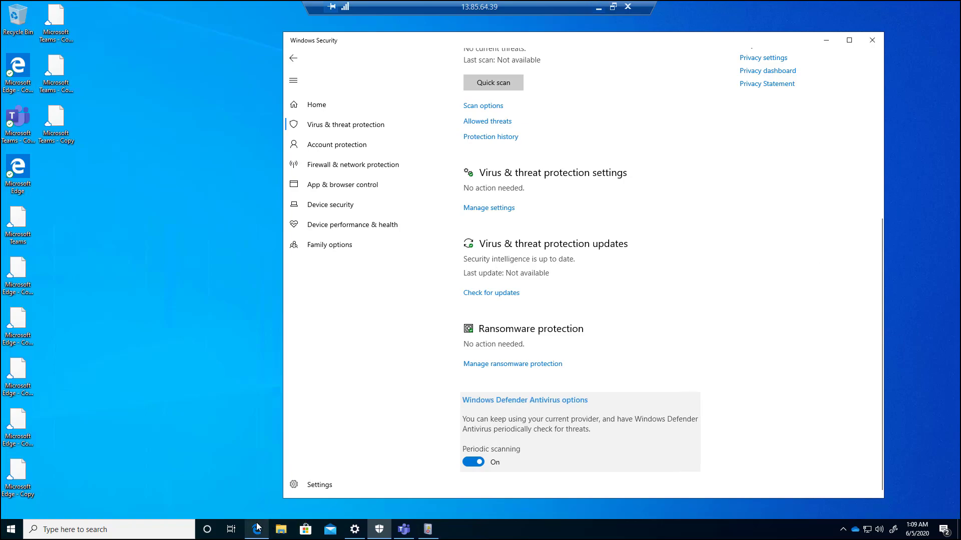
click(257, 529)
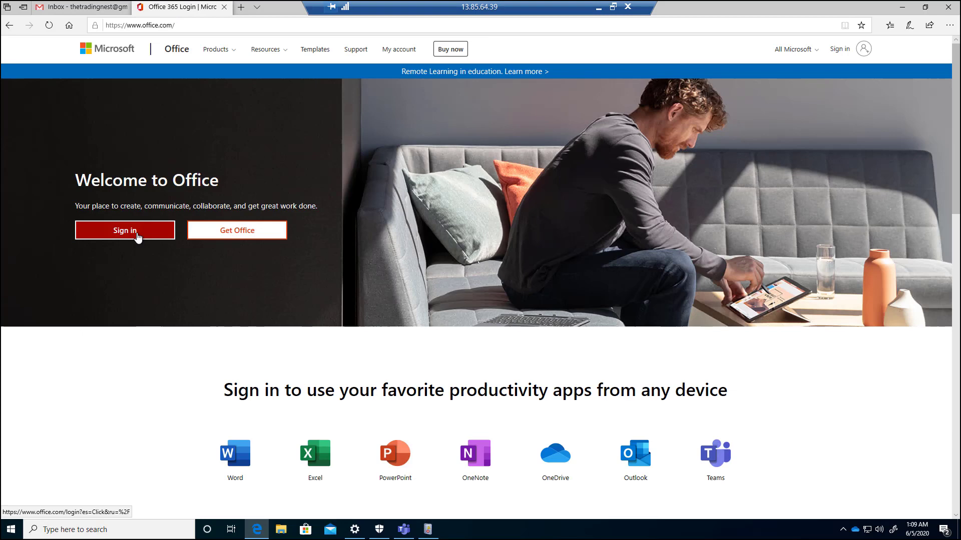
click(135, 235)
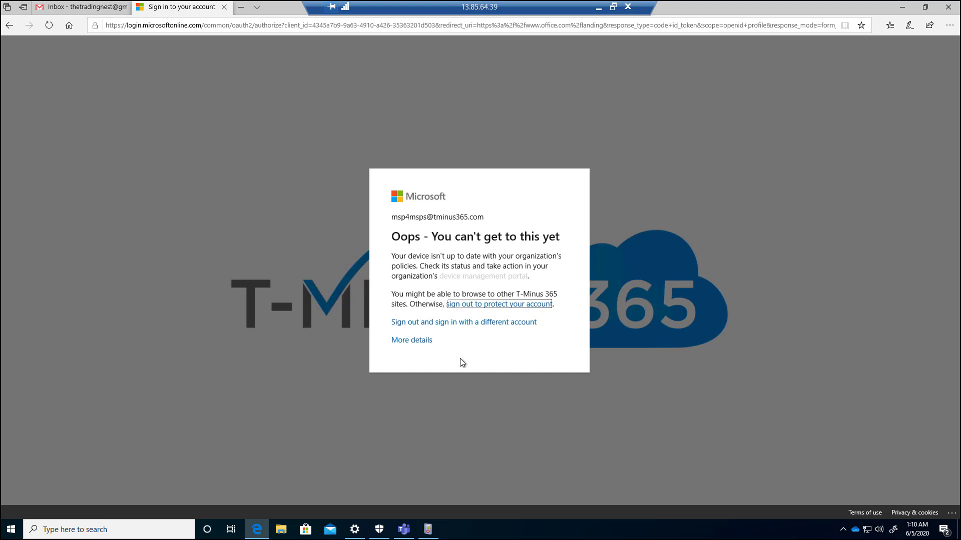
click(598, 11)
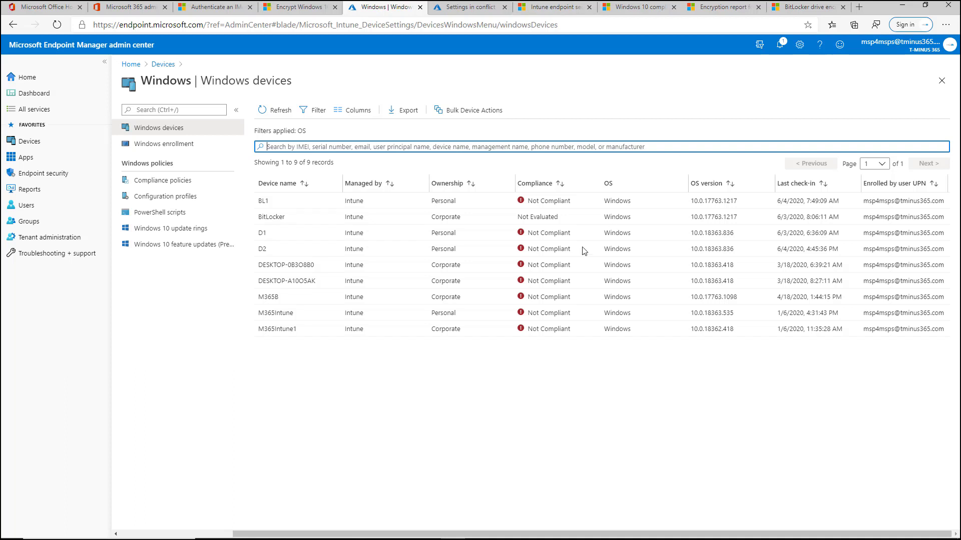
Set Real-time protection to Not configured in the Windows compliance policy's System Security settings and save the policy.
click(154, 189)
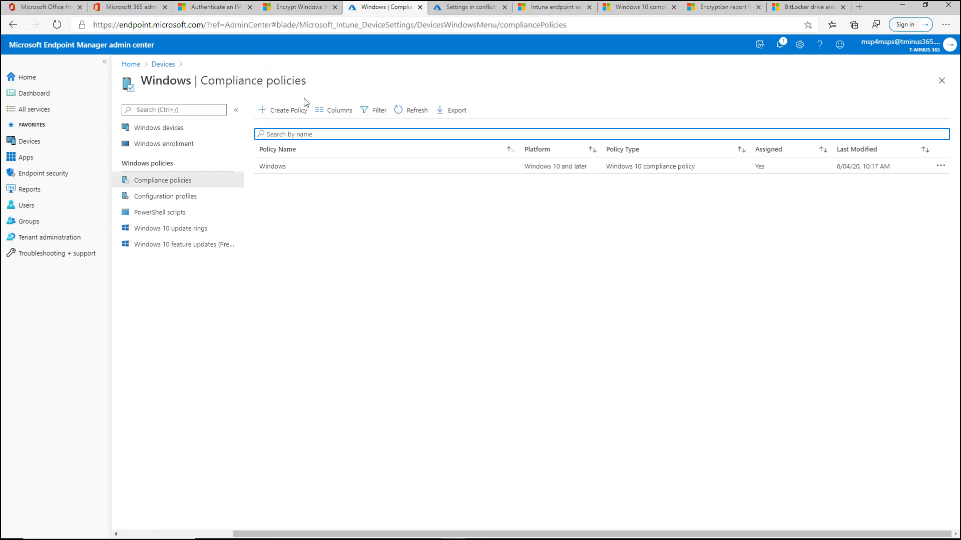
click(319, 169)
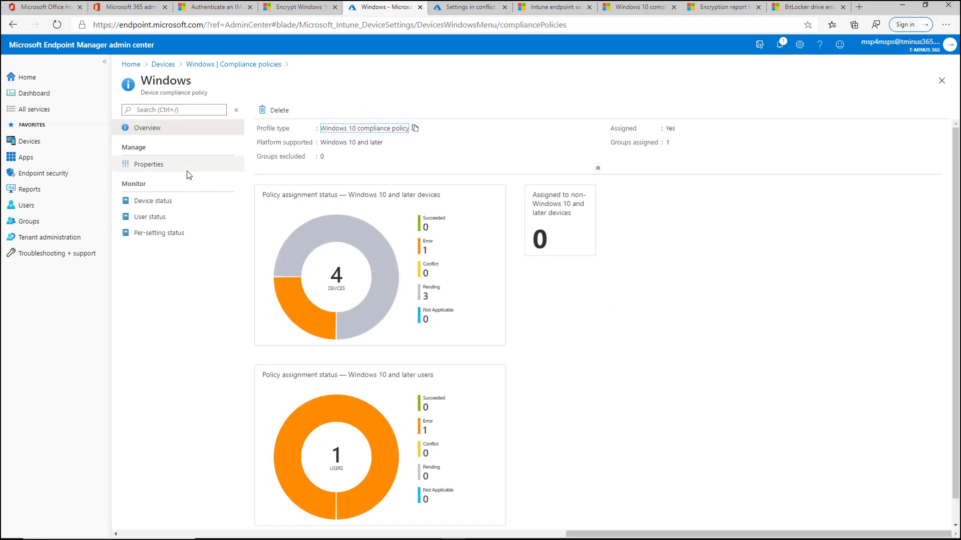
click(187, 167)
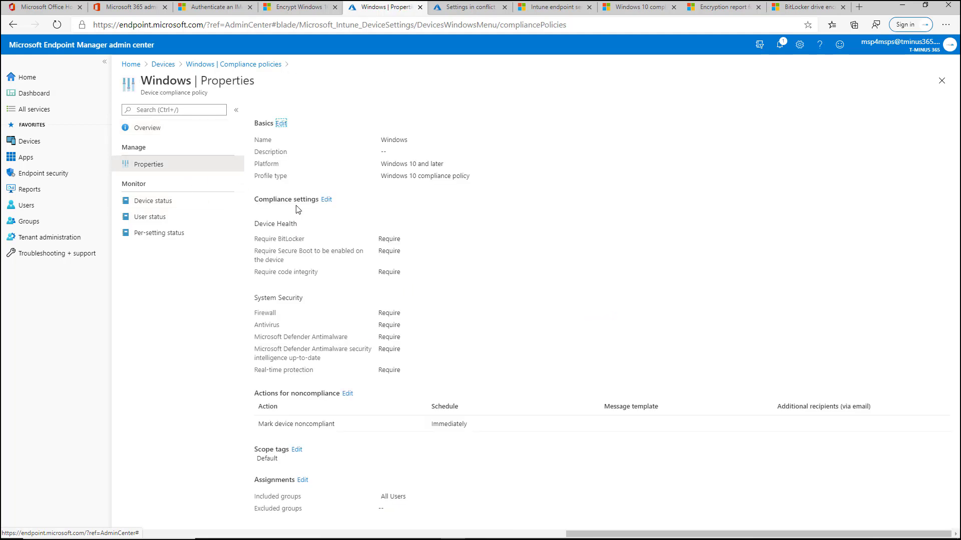
click(327, 199)
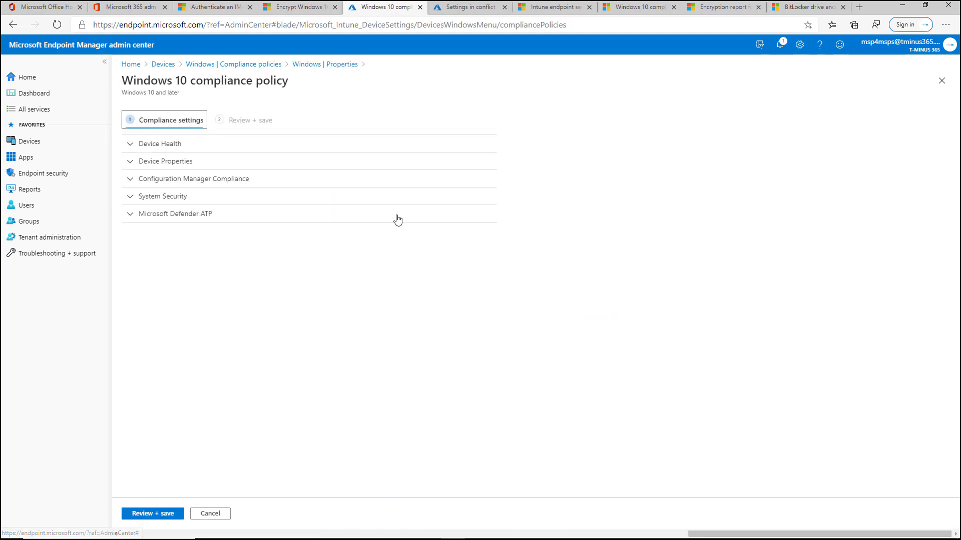
click(135, 199)
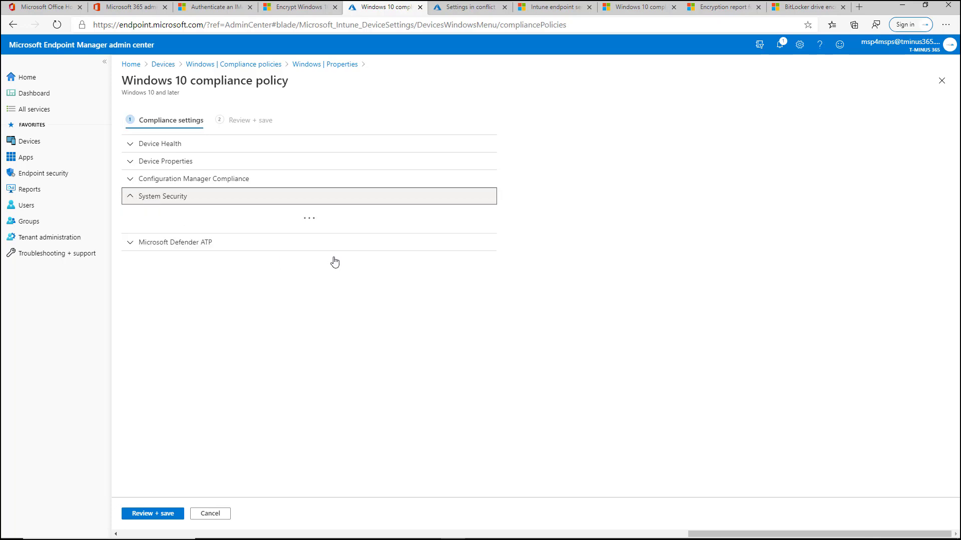
scroll(335, 260, down, 5)
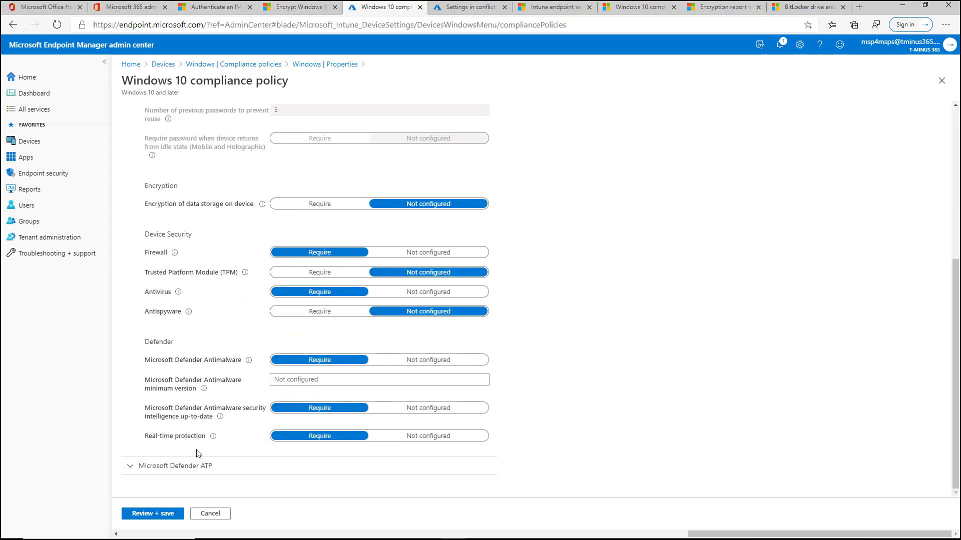
click(430, 436)
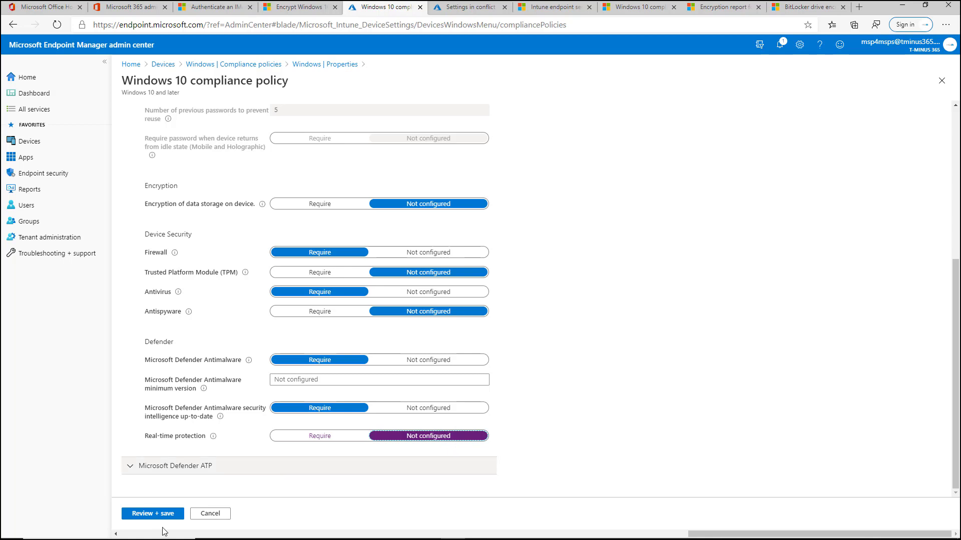
click(153, 514)
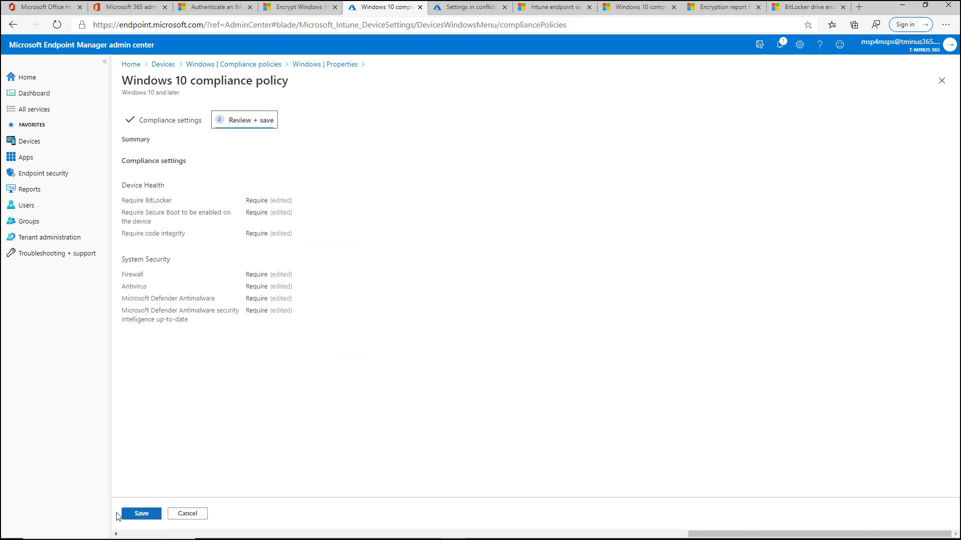
click(142, 516)
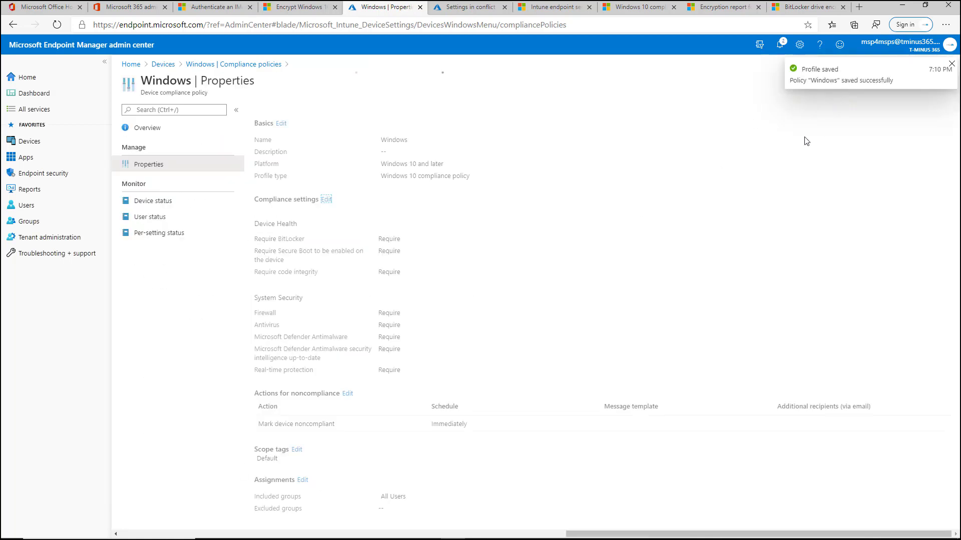
Open device D2 from the enrolled Windows devices and sync it with Intune.
click(29, 142)
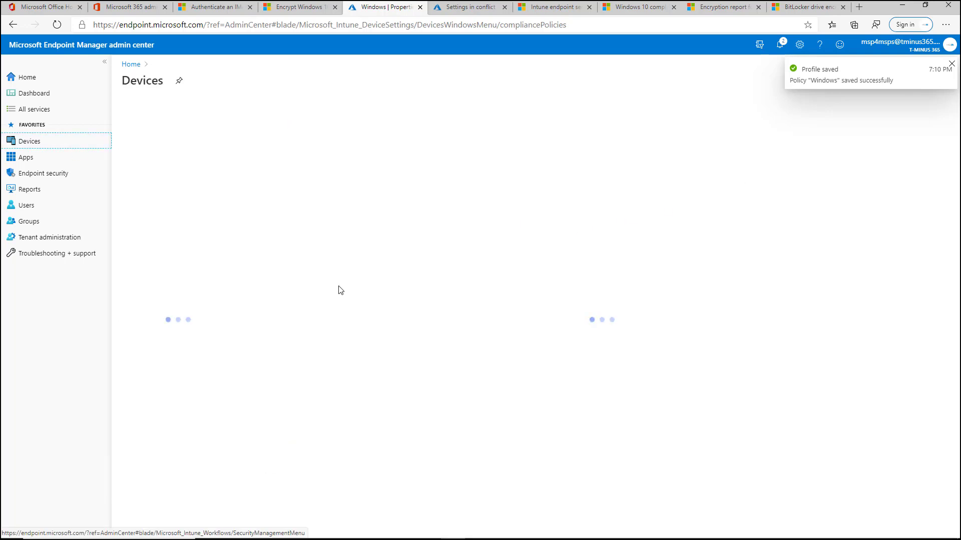
click(195, 201)
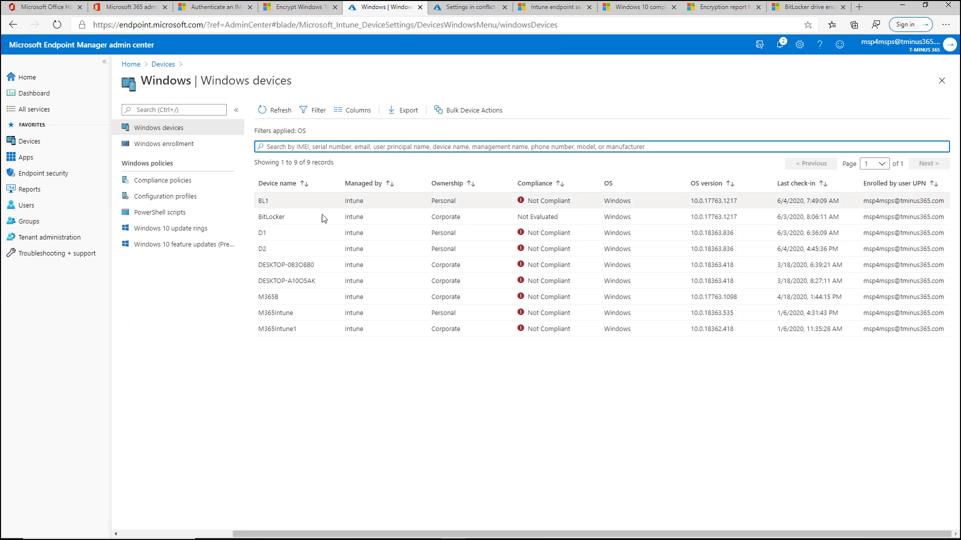
click(326, 249)
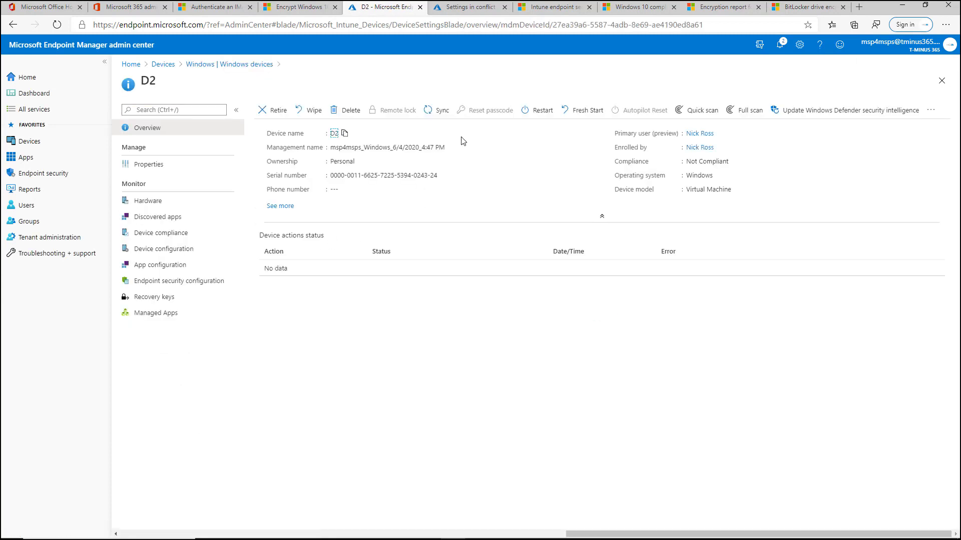
click(436, 110)
click(278, 168)
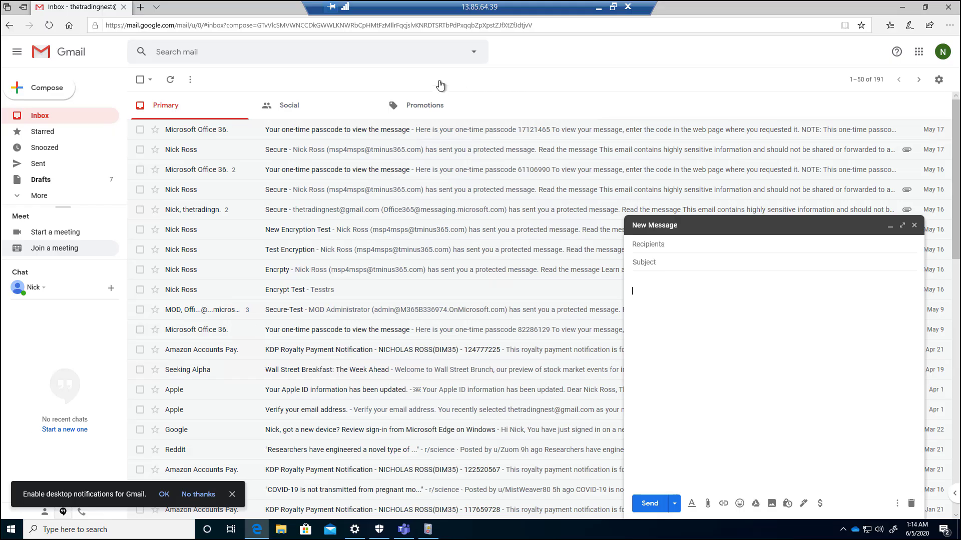
Test access in the D2 remote session by loading office.com/?auth=2 in a new tab, checking the signed-in account, and opening the Admin app.
click(143, 8)
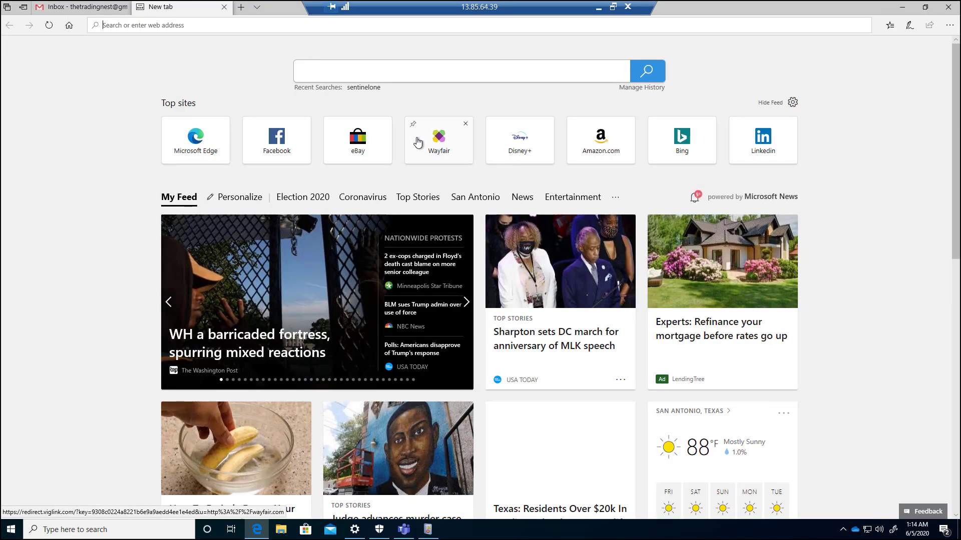
text(office.com/?auth=2)
key(Return)
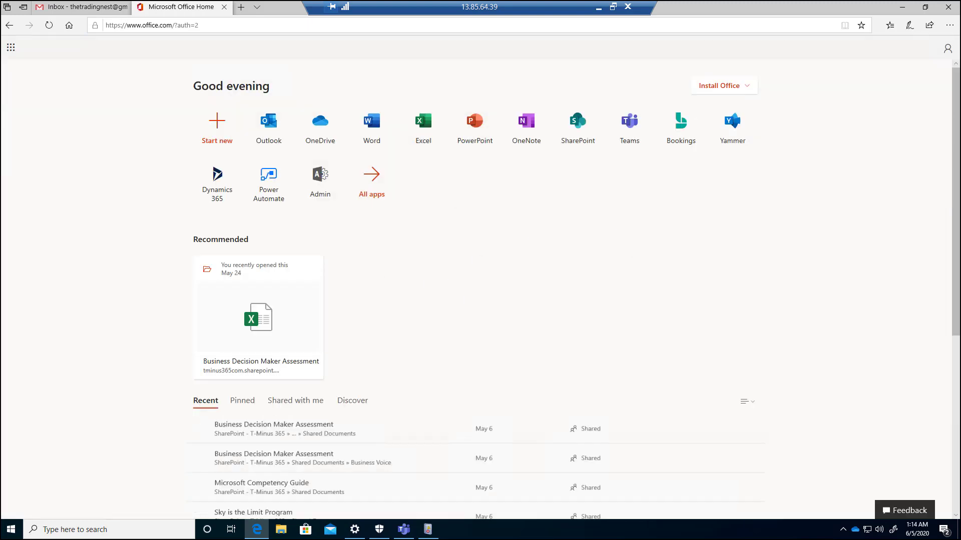
click(947, 49)
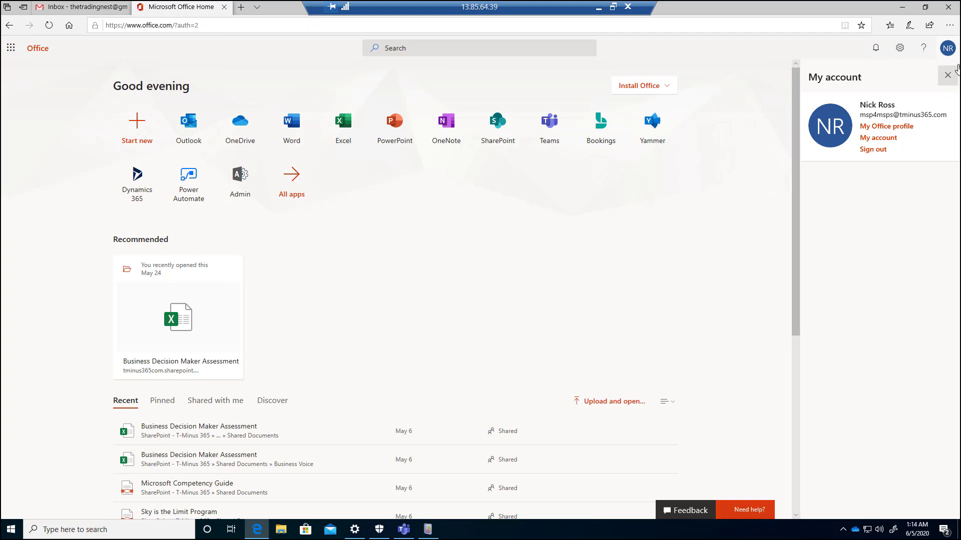
click(946, 77)
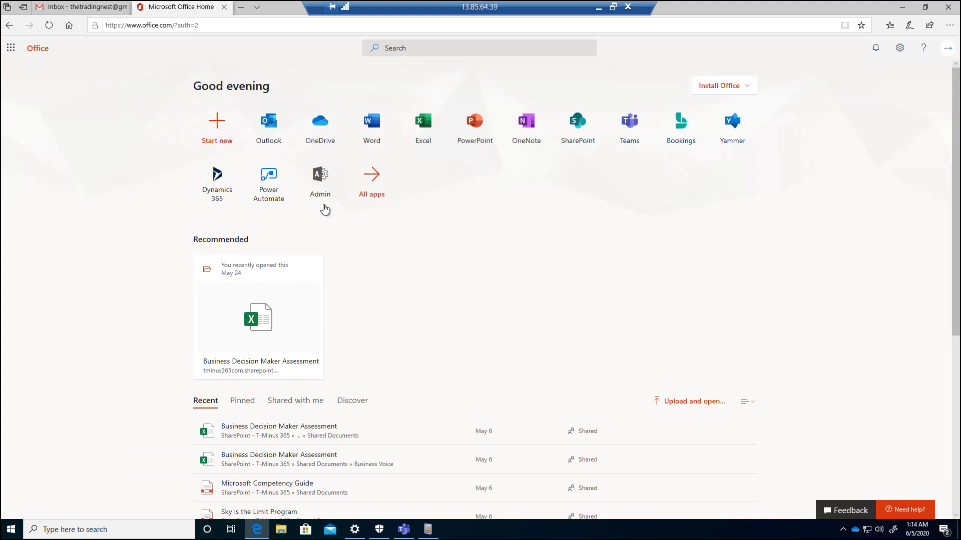
click(322, 198)
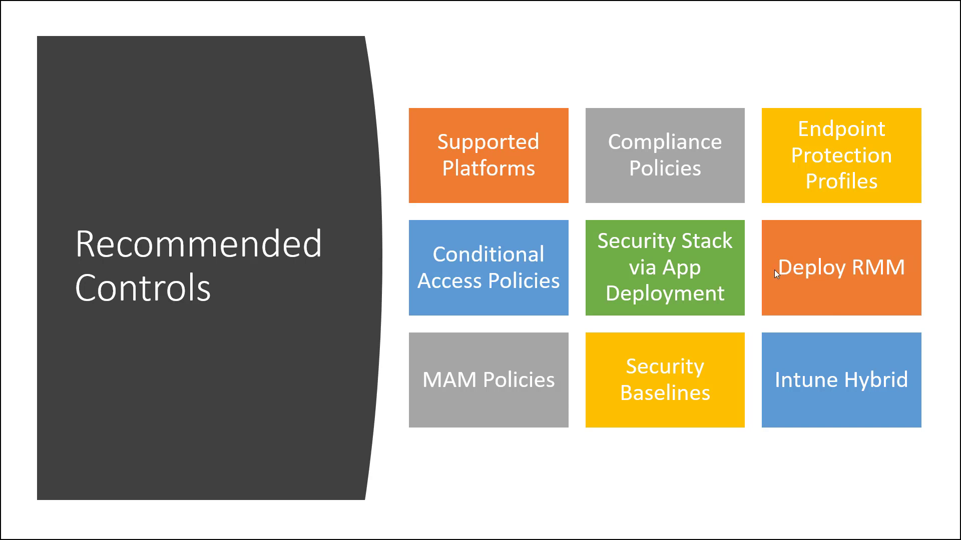
Minimize the D2 remote desktop session and switch to the Microsoft Endpoint Manager admin center.
key(alt+Tab)
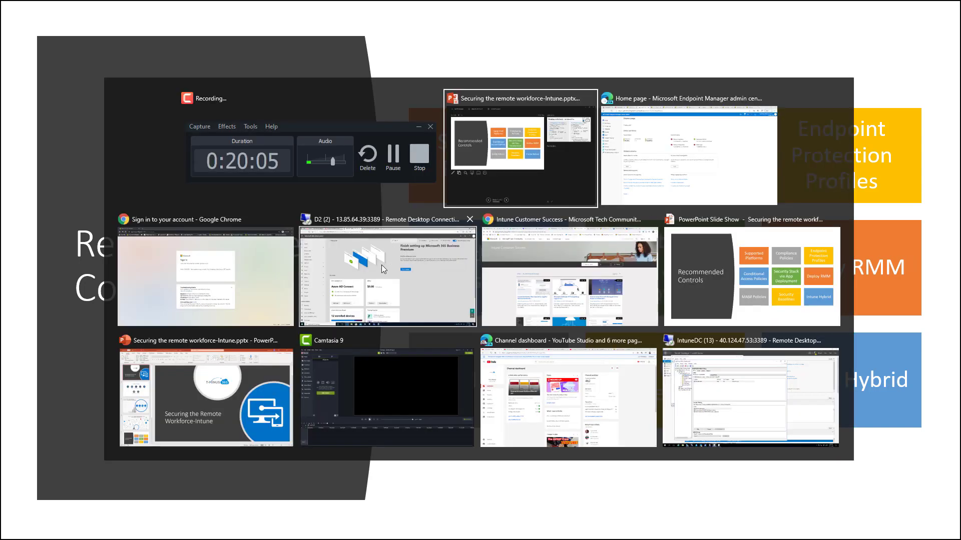
click(393, 280)
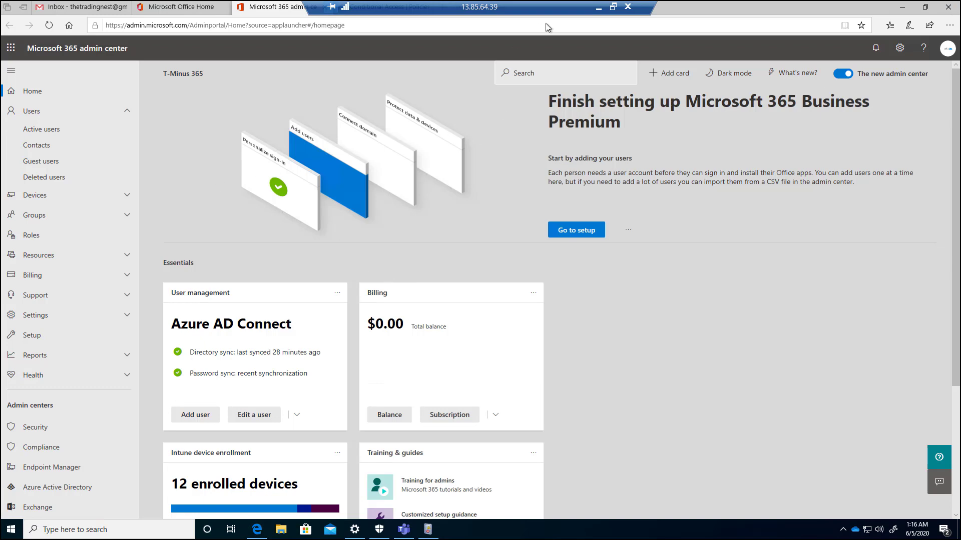
click(598, 8)
key(alt+Tab)
key(alt+Tab)
key(alt+Tab)
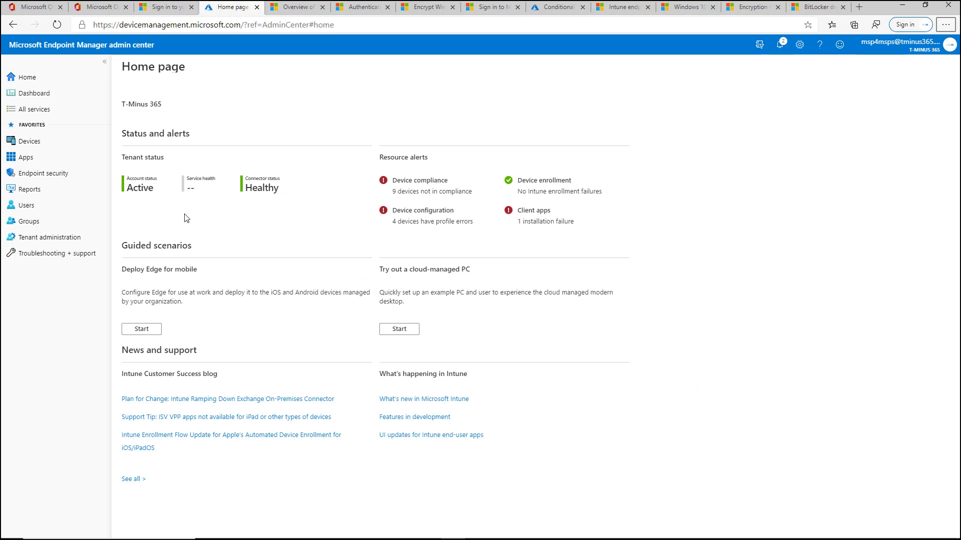
Open the list of all Intune apps and reload the page to load its entries.
click(64, 157)
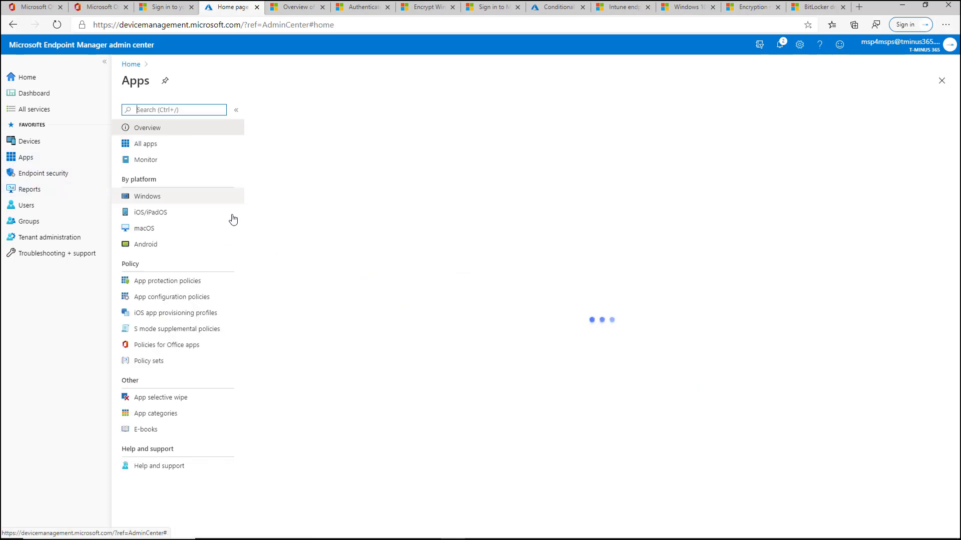
click(203, 158)
click(183, 145)
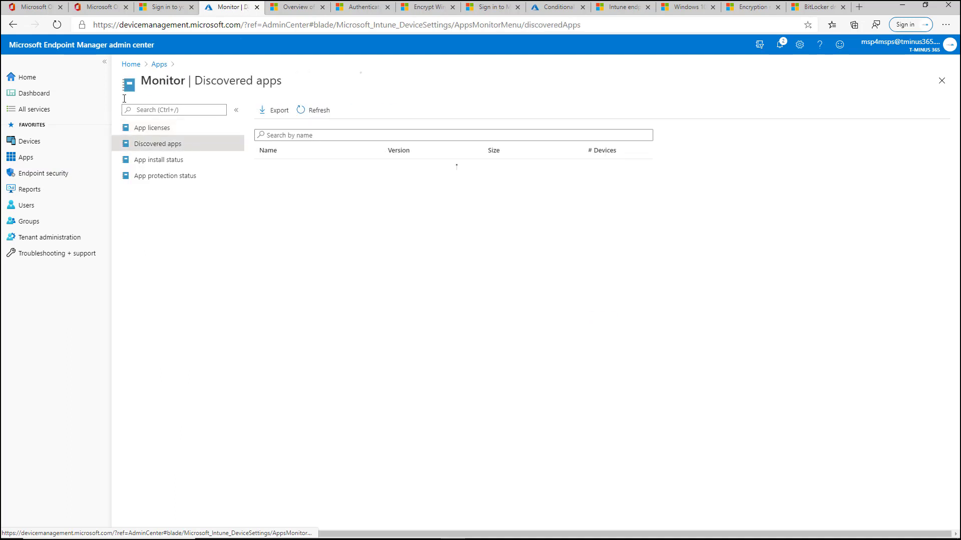
click(158, 64)
click(176, 148)
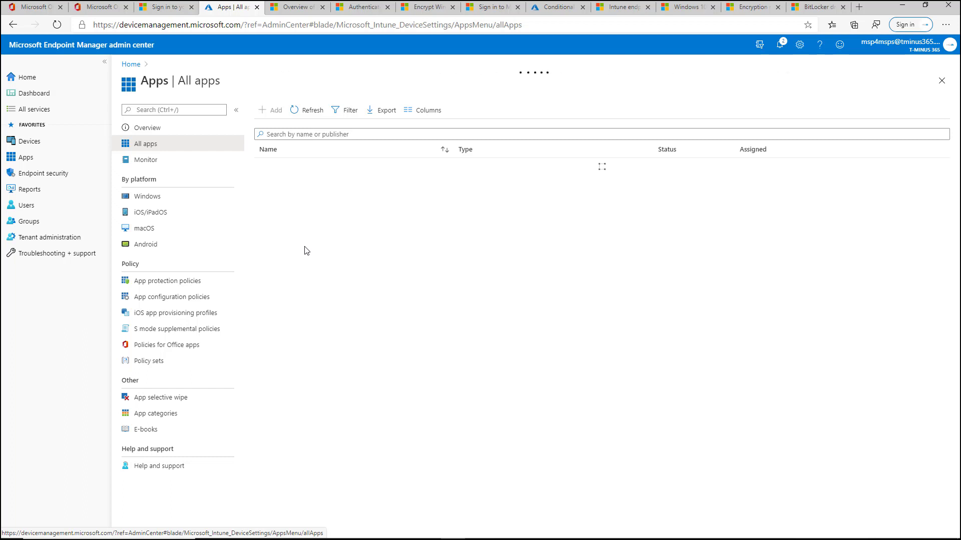
click(308, 113)
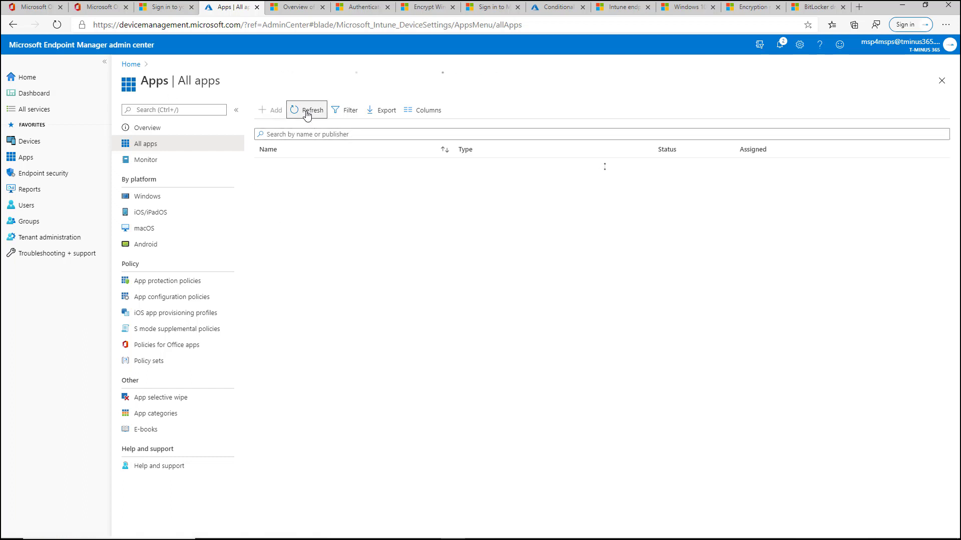
click(57, 25)
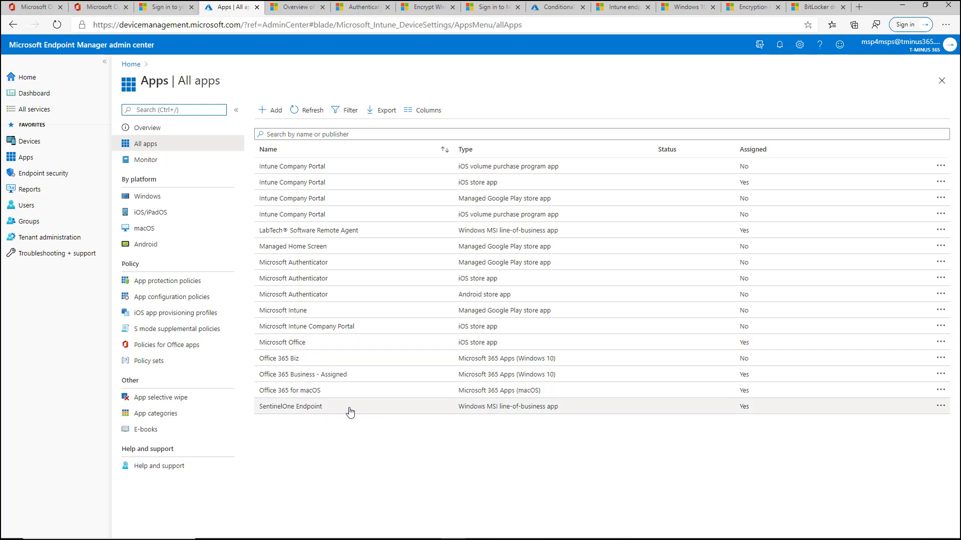
Review the app types available for a new app deployment and close the selection without adding an app.
click(270, 110)
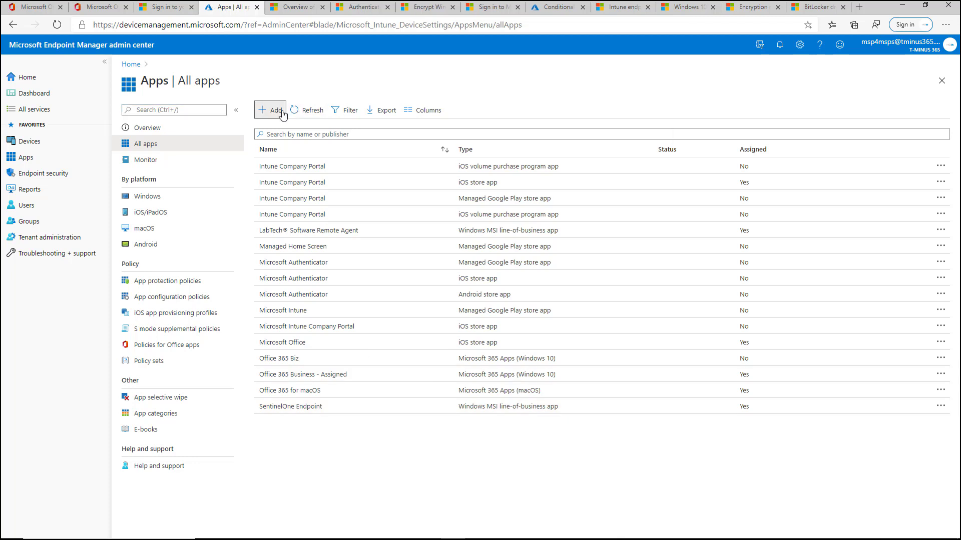
click(749, 117)
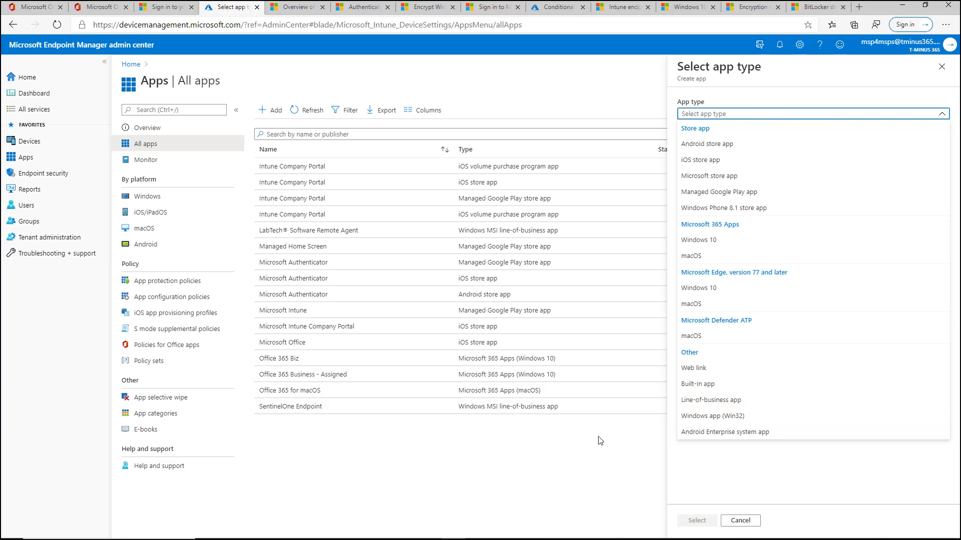
click(941, 69)
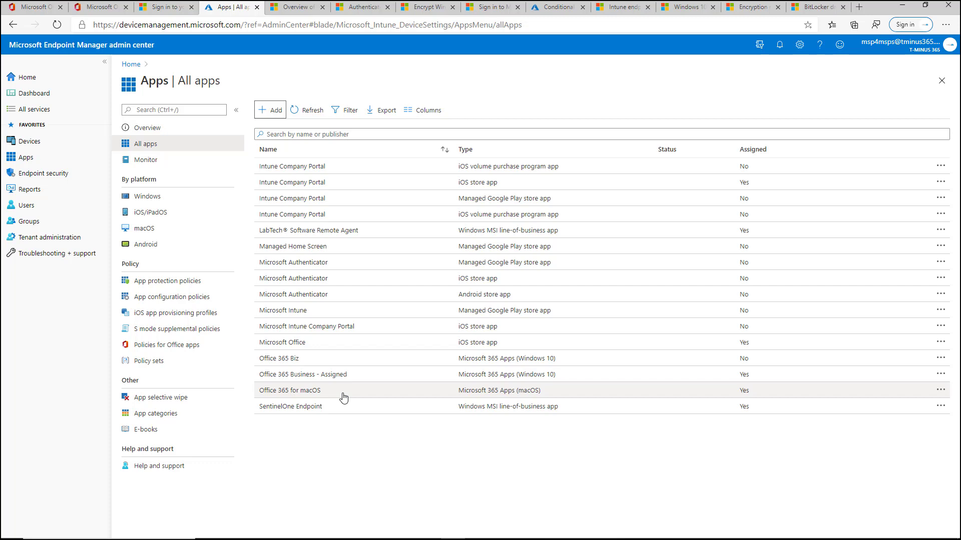
Check the Recommended Controls slide and return to the admin center's app list.
key(alt+Tab)
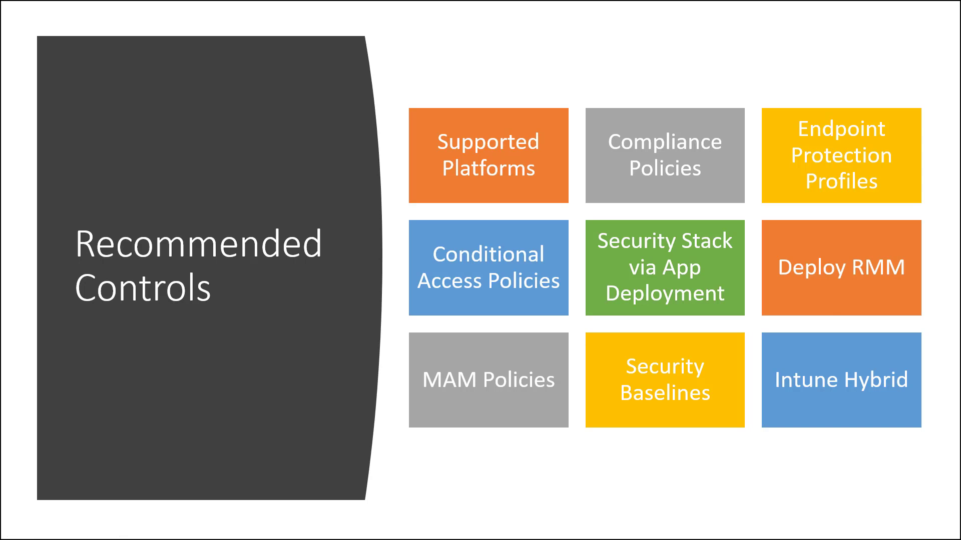
key(alt+Tab)
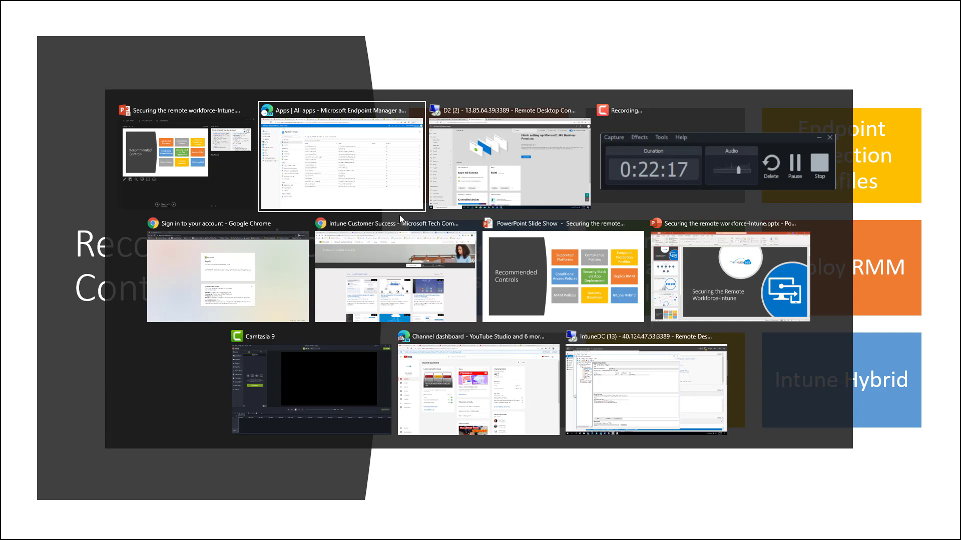
key(Return)
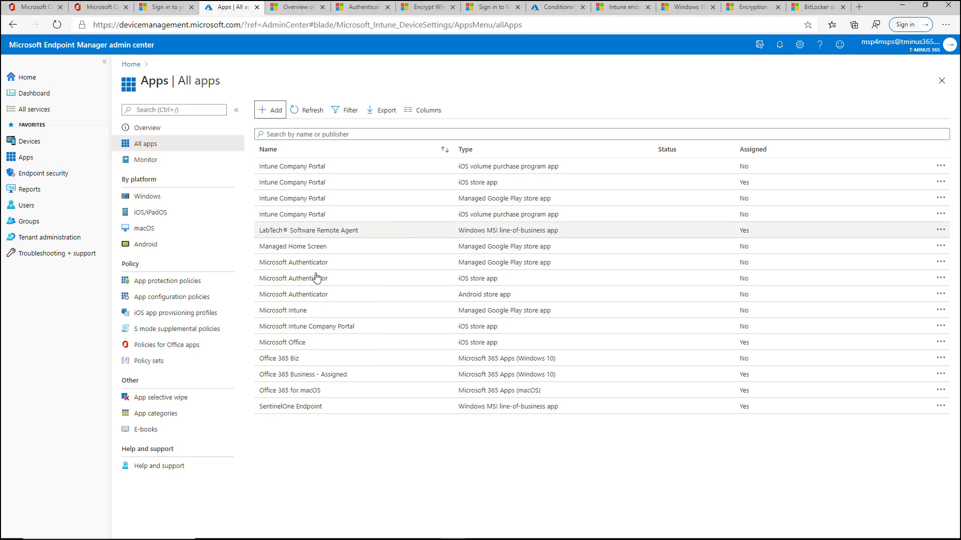
Open the app protection policies and review the platforms offered for a new policy without creating one.
click(194, 281)
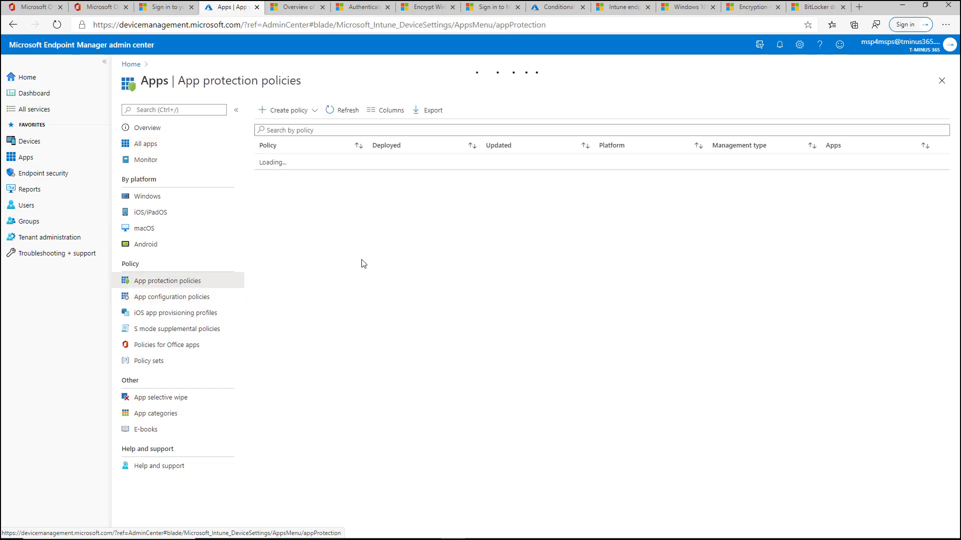
click(290, 111)
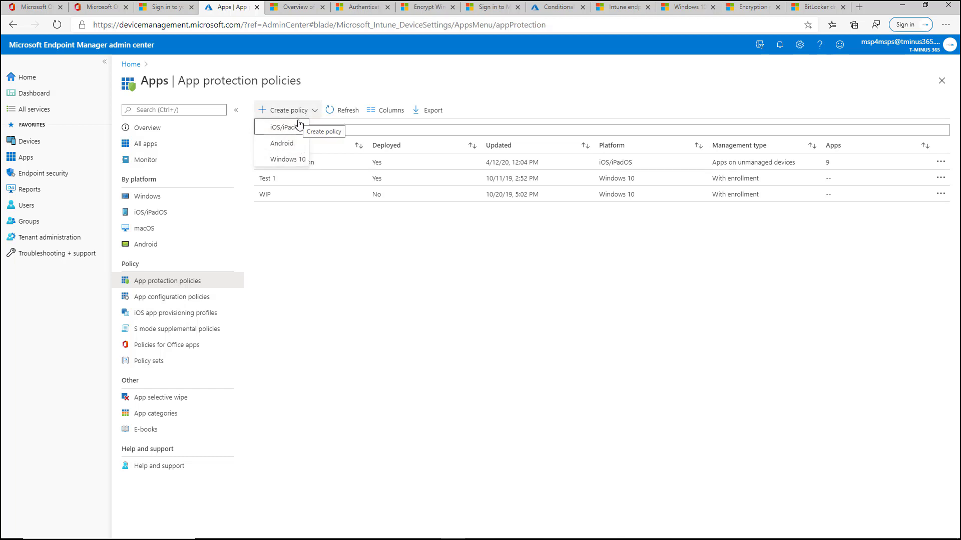
click(492, 249)
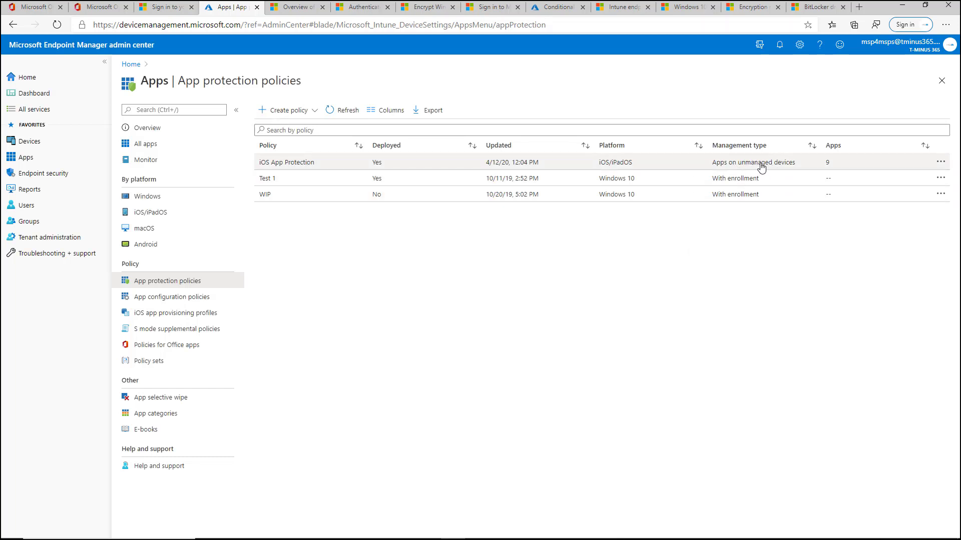
Start a Windows 10 app protection policy named dsd, without enrollment, and proceed to its targeted apps.
click(291, 111)
click(288, 159)
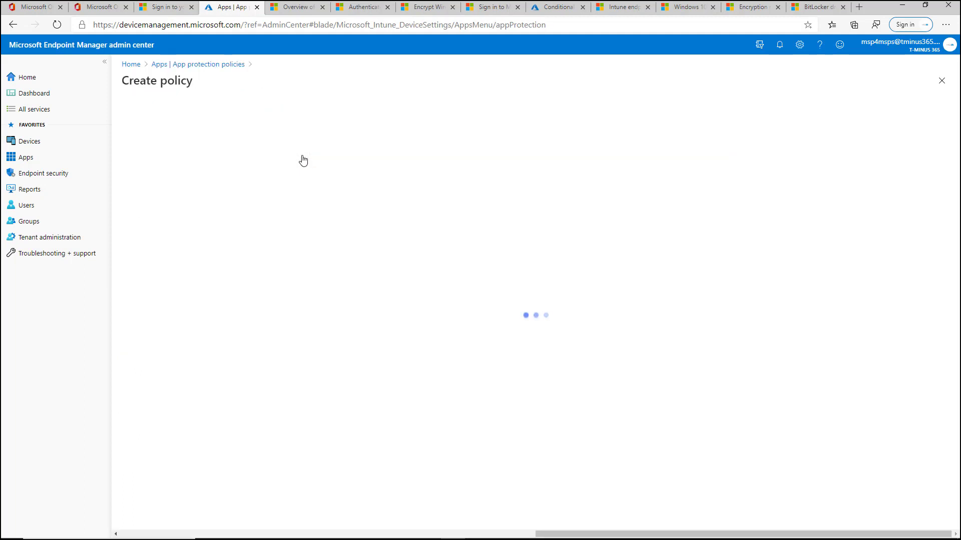
click(307, 140)
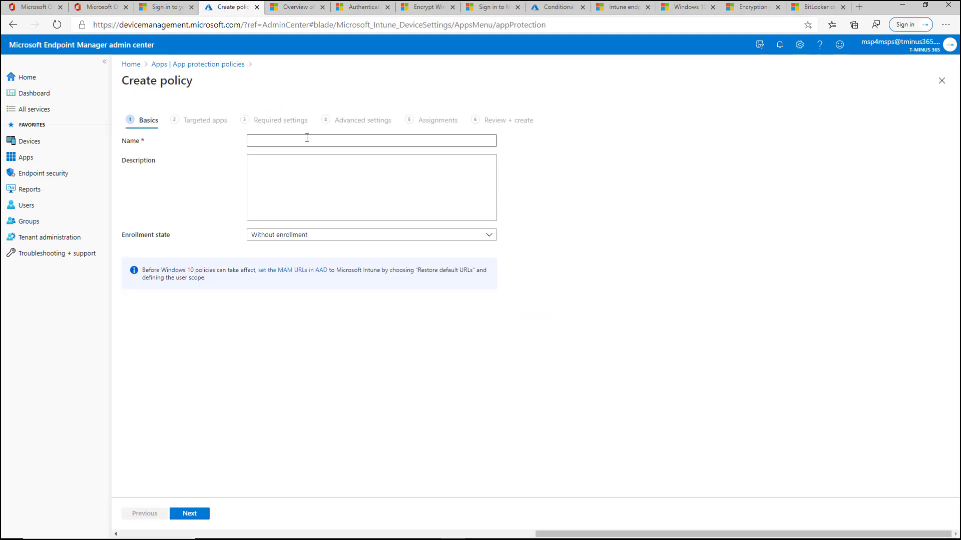
text(dsd)
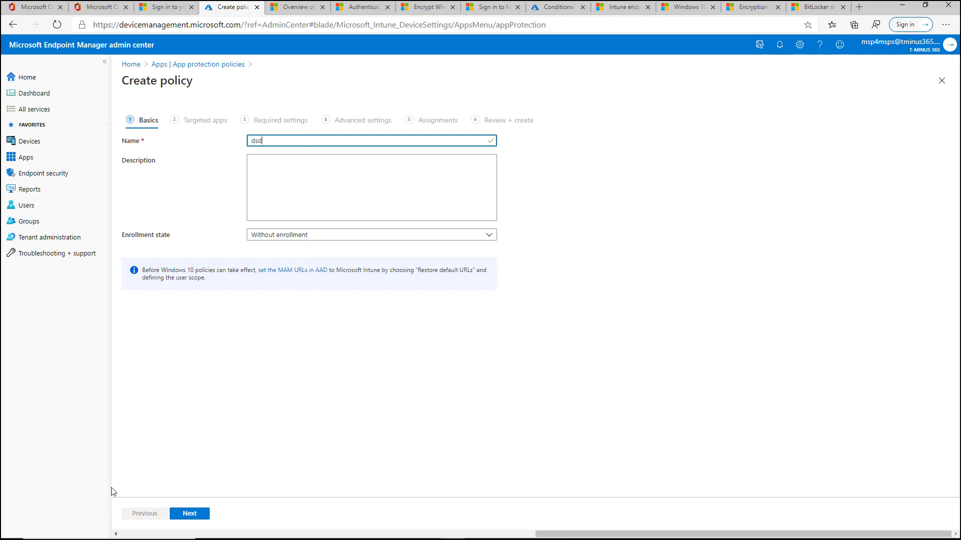
click(196, 515)
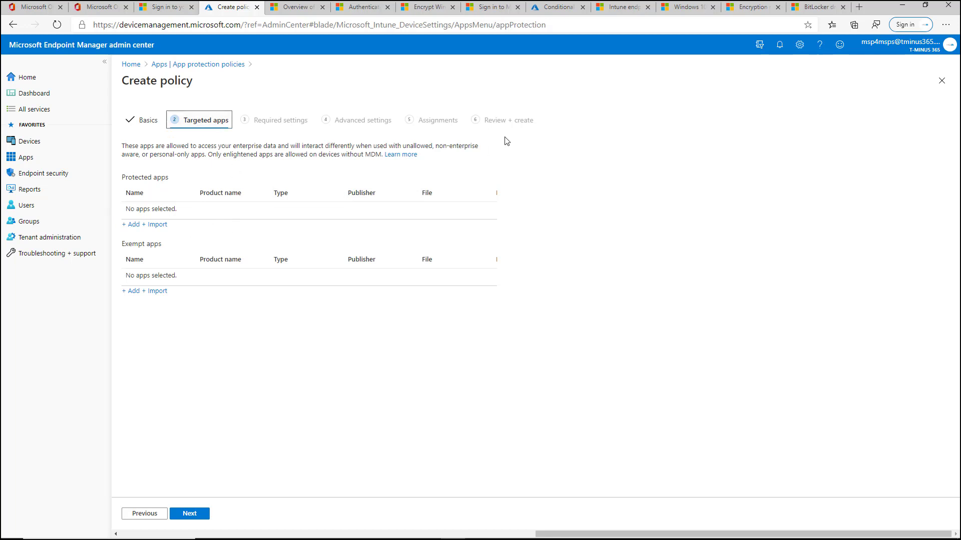
Add Word Mobile, Excel Mobile, PowerPoint Mobile, OneDrive App and OneNote as the policy's protected apps.
click(132, 224)
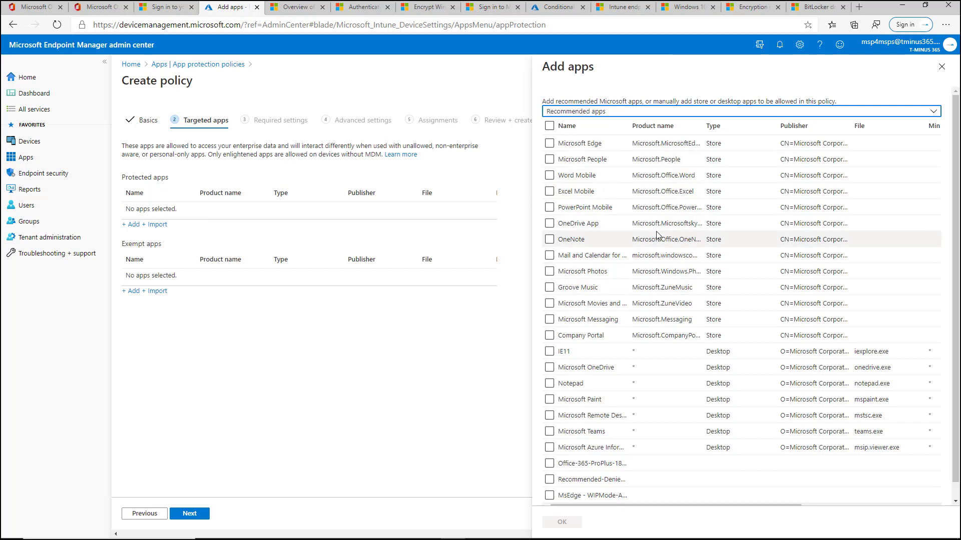
click(549, 207)
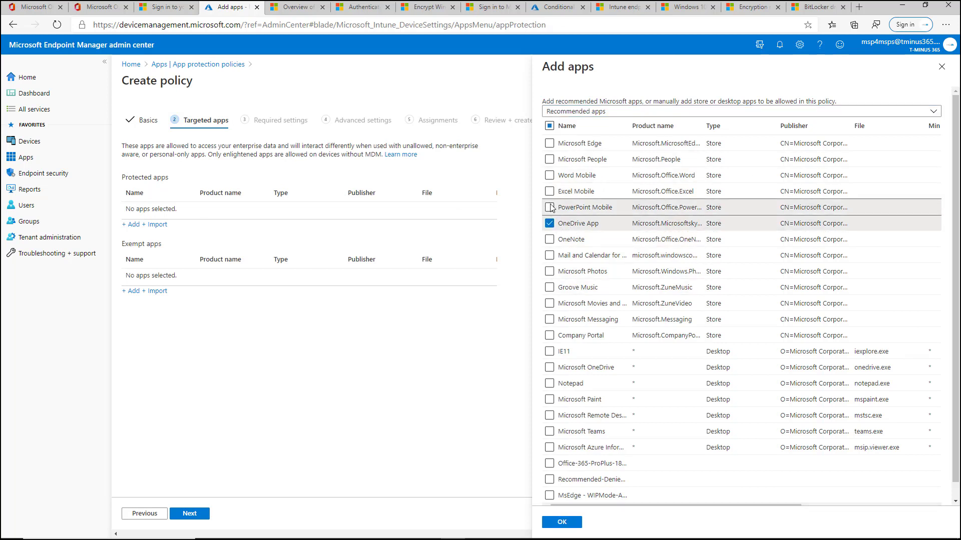
click(549, 192)
double_click(551, 175)
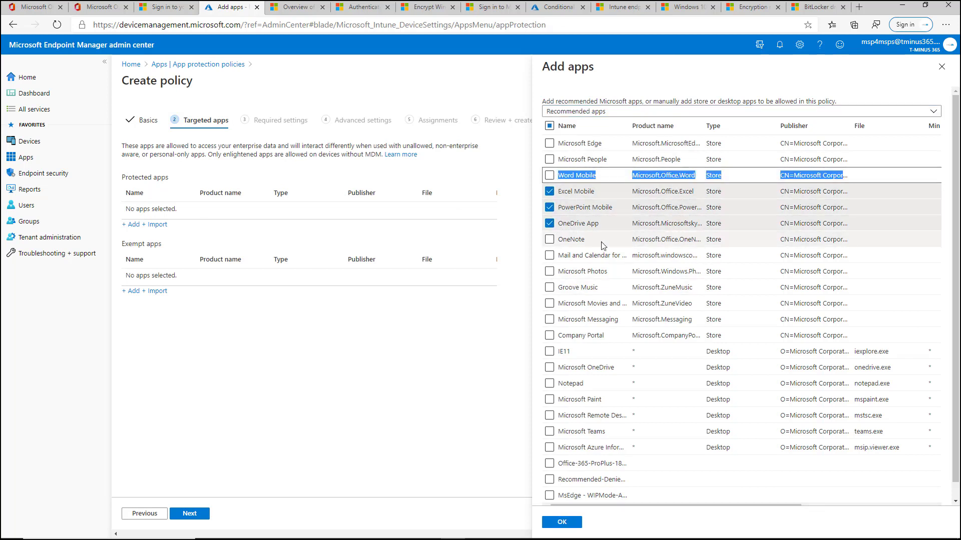
click(549, 176)
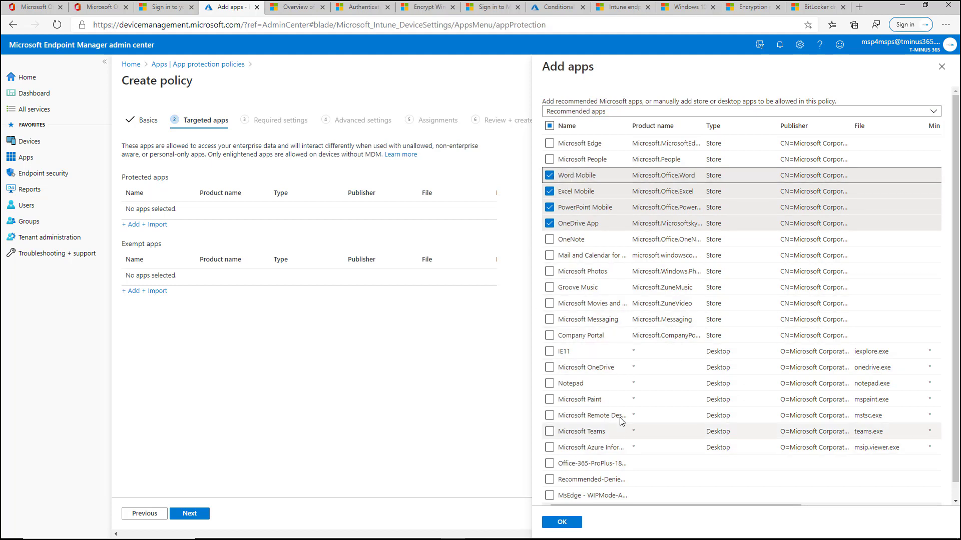
click(549, 242)
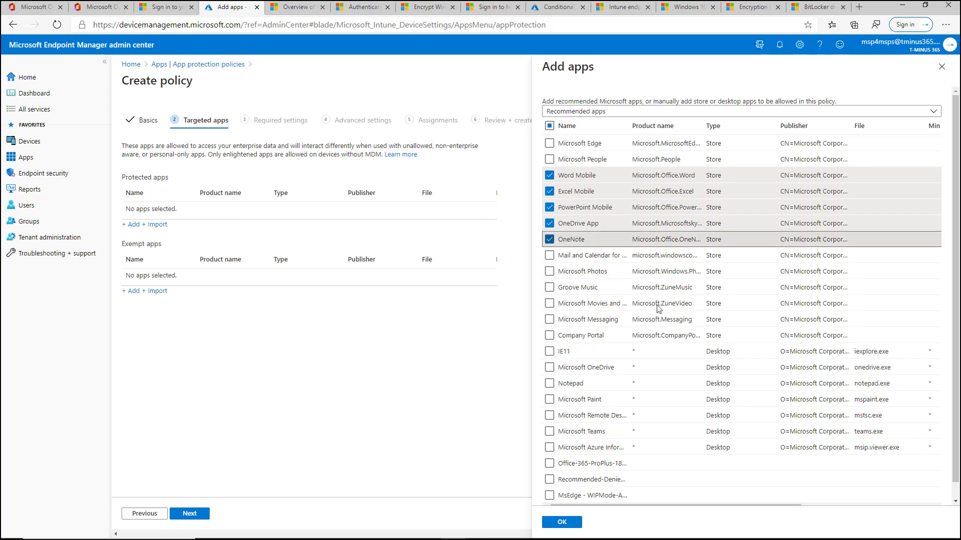
click(564, 524)
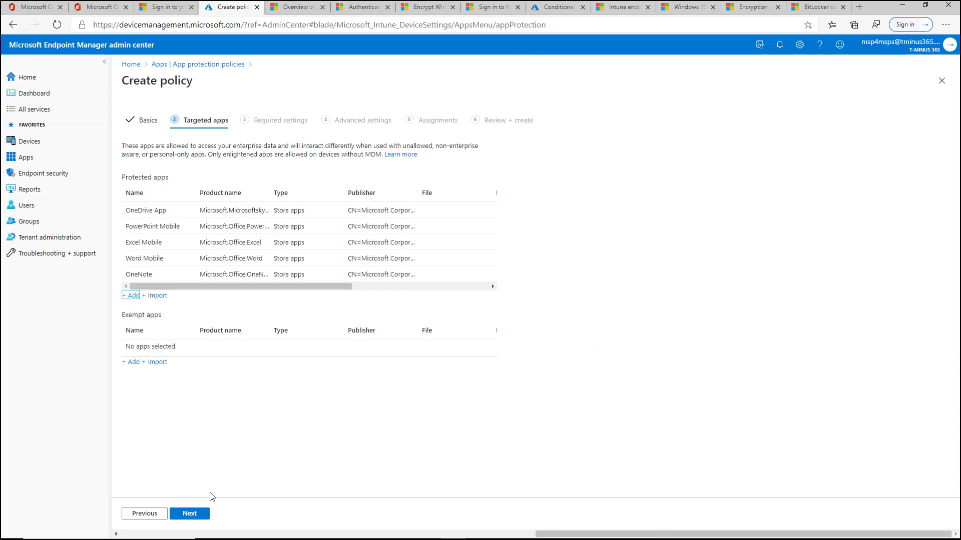
Set the policy's Windows Information Protection mode to Block and continue to the advanced settings.
click(195, 515)
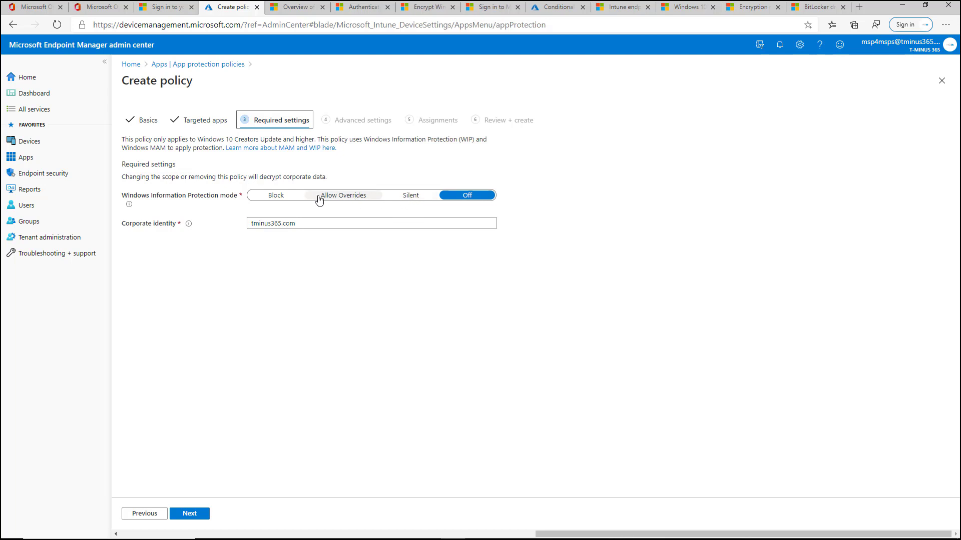
click(293, 200)
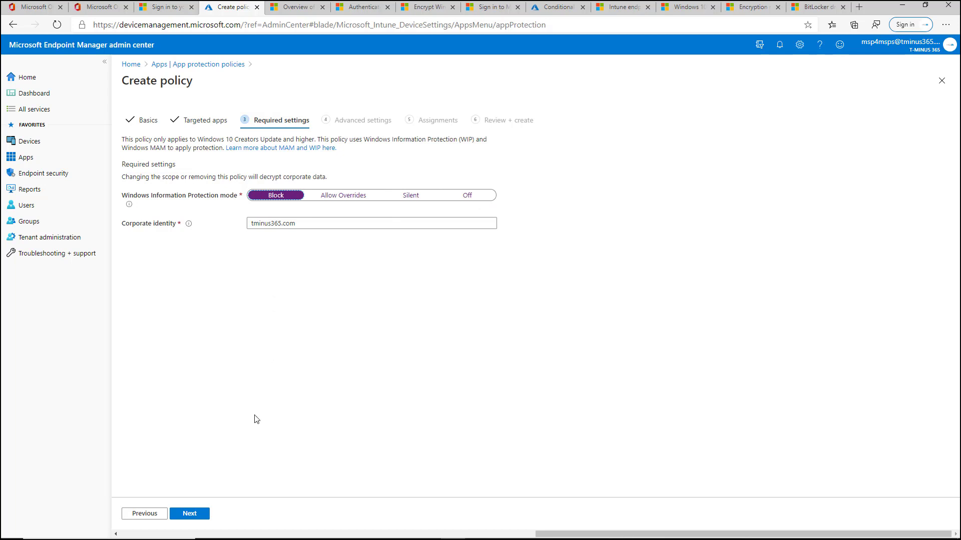
click(198, 519)
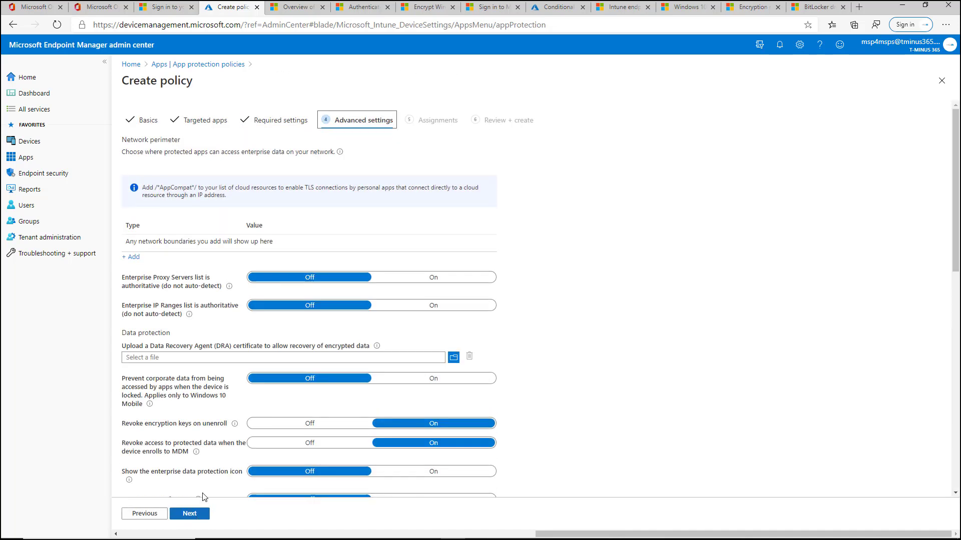
Review the advanced network, data protection and Windows Hello settings and the assignments stage, and leave the policy without creating it.
scroll(297, 325, down, 3)
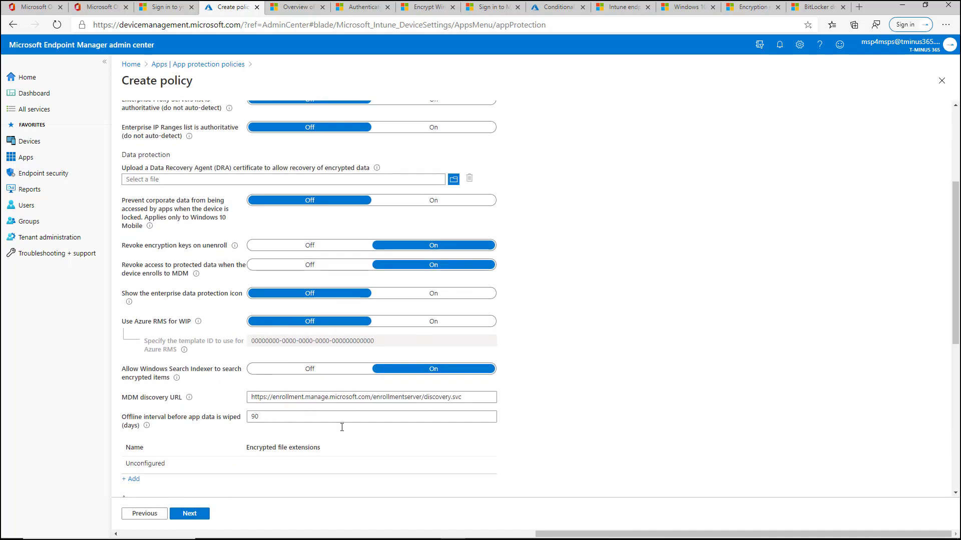
scroll(326, 300, down, 1)
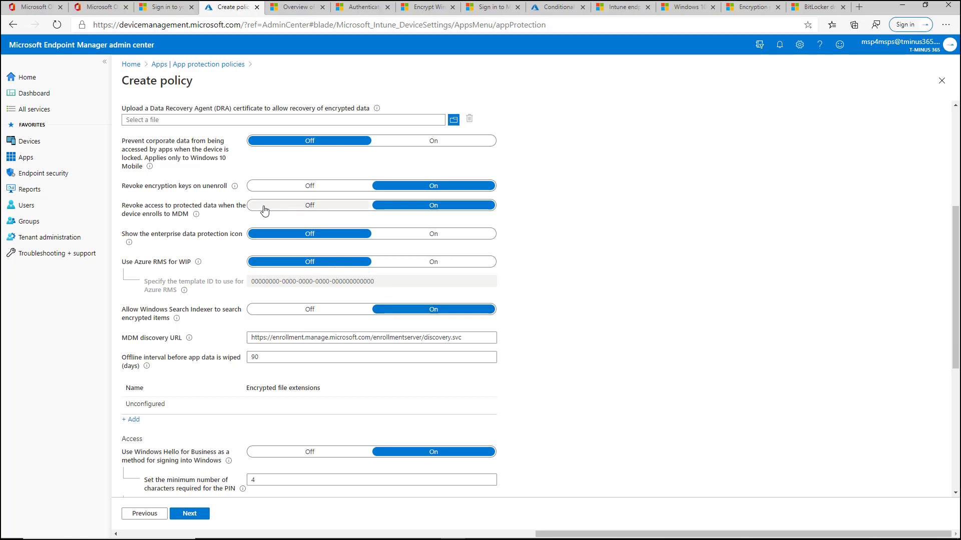
scroll(267, 219, down, 1)
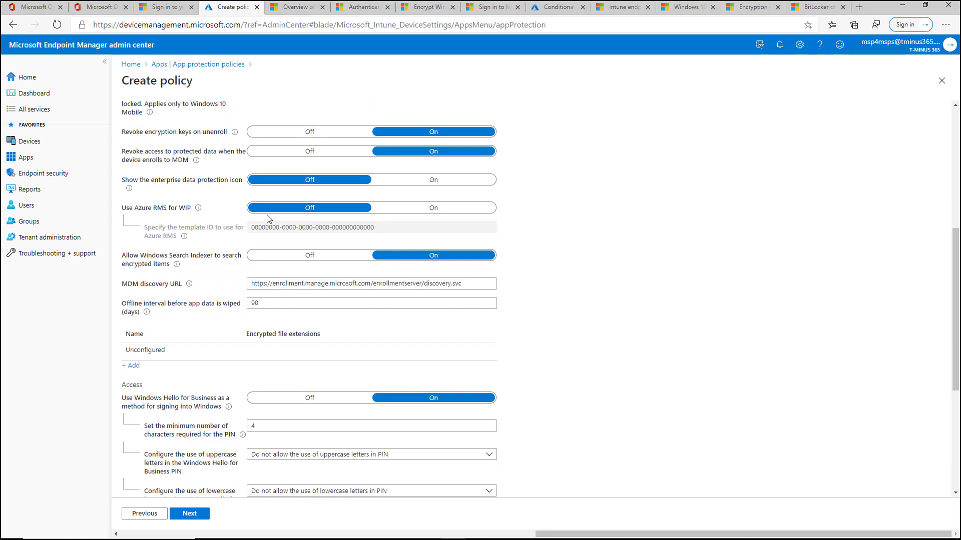
scroll(234, 199, down, 1)
scroll(234, 200, down, 3)
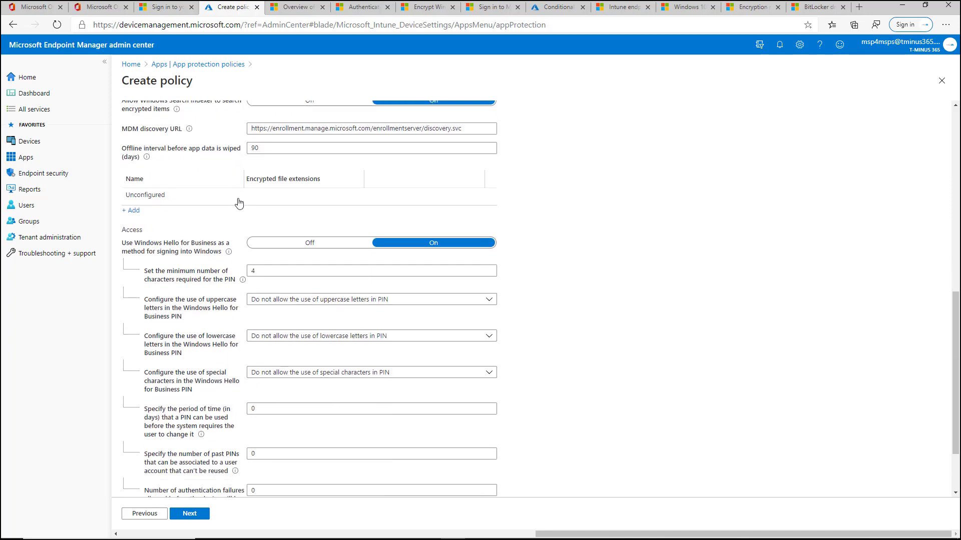
scroll(351, 238, up, 3)
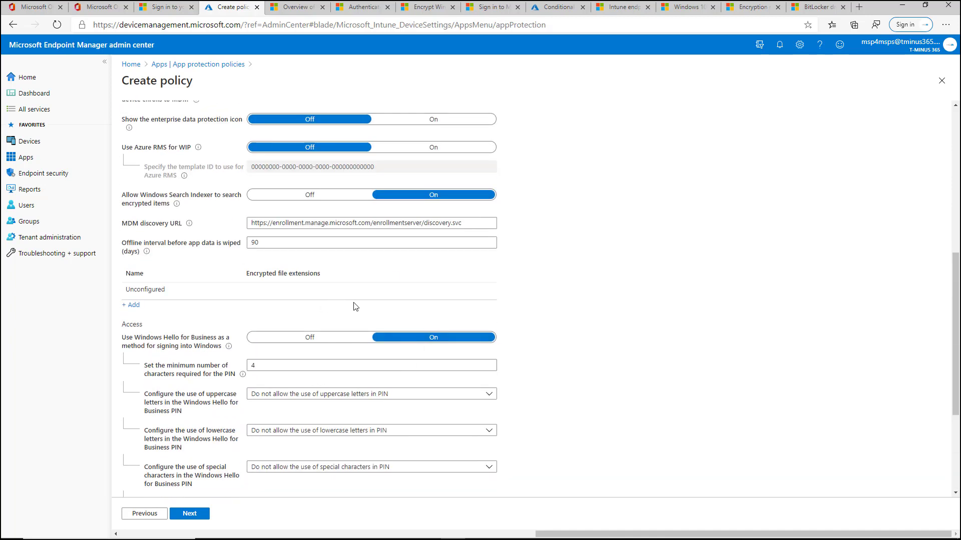
scroll(328, 233, up, 6)
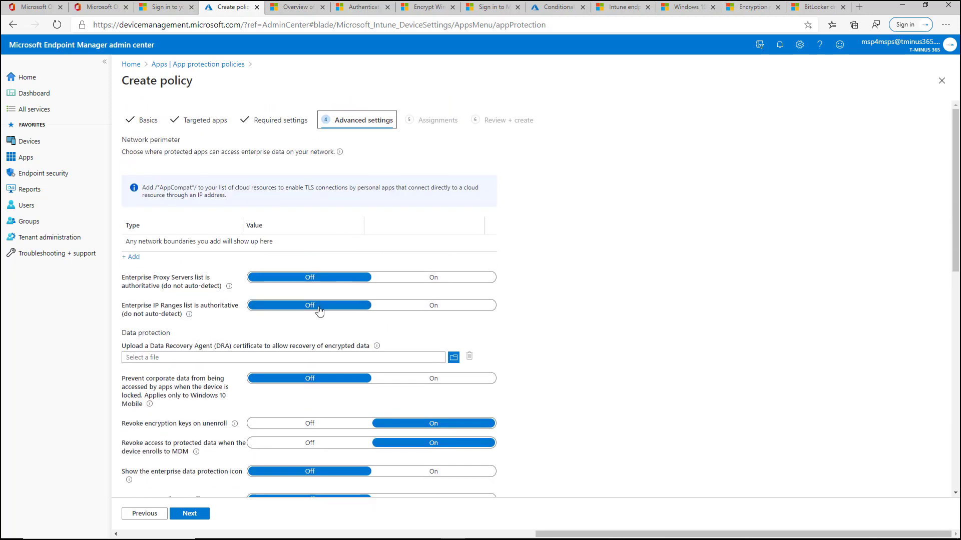
click(193, 515)
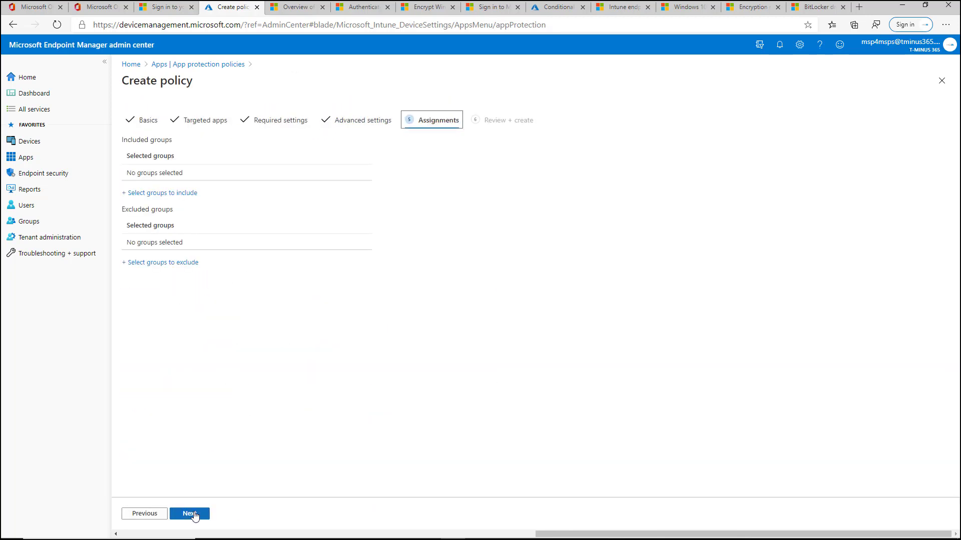
click(230, 66)
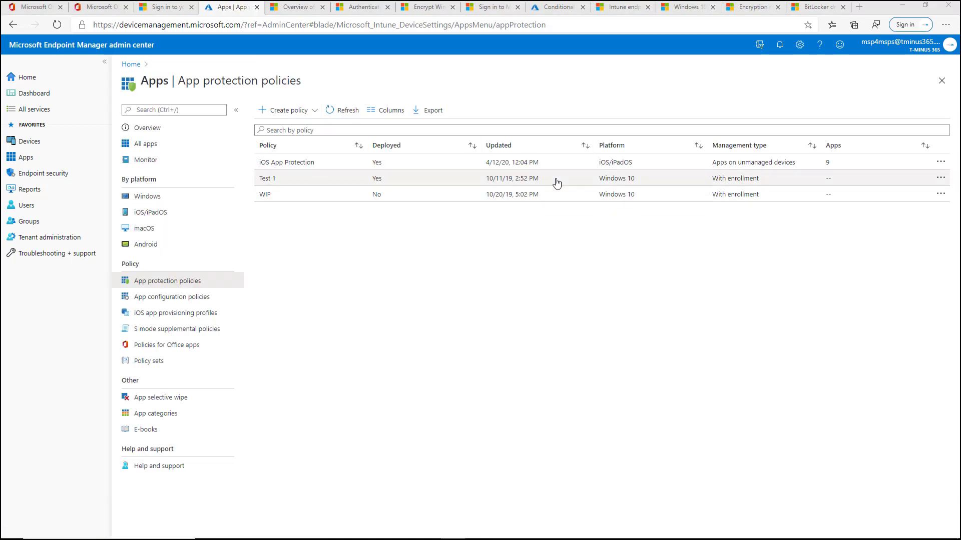
Switch to the remote Windows desktop and copy the "hello this is sensitive information" text from the M365 team's General channel in Teams.
key(alt+Tab)
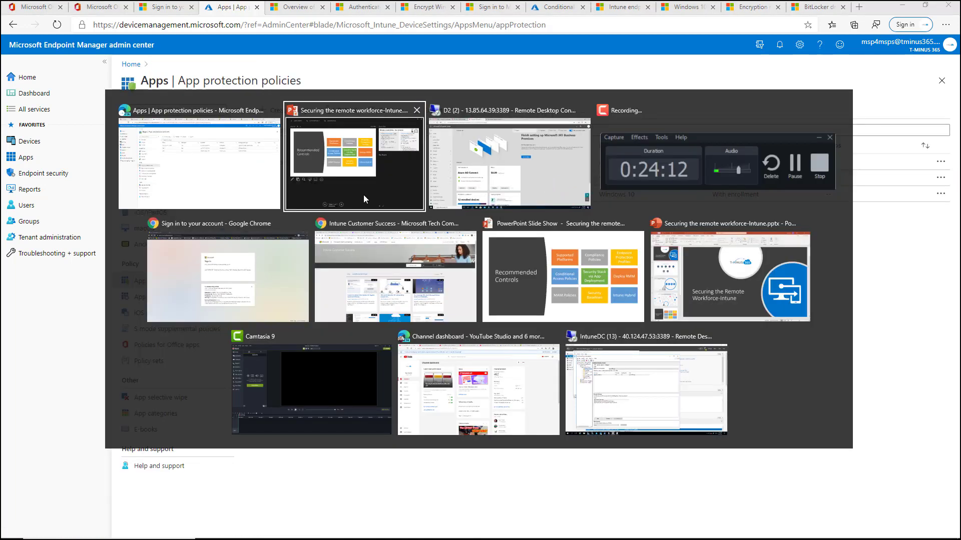
click(546, 203)
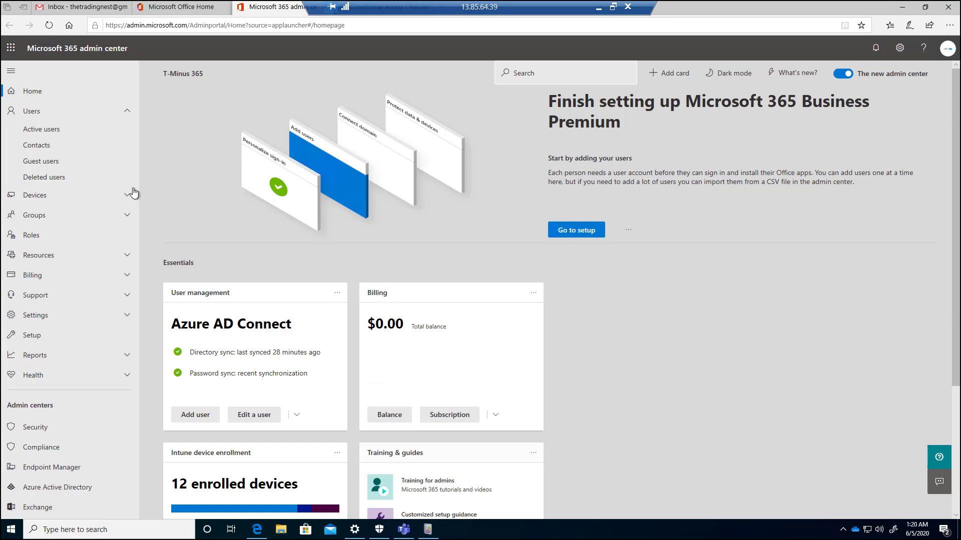
click(405, 531)
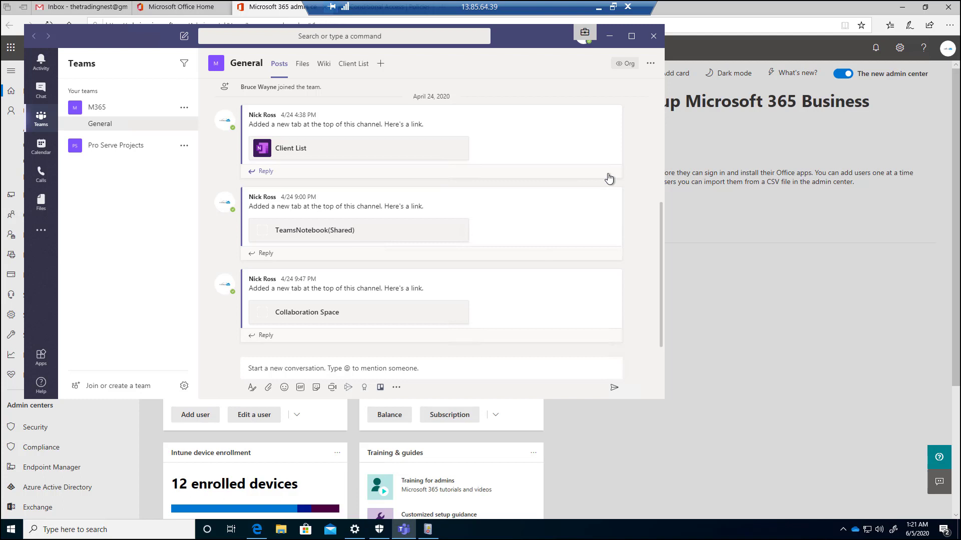
scroll(608, 179, up, 5)
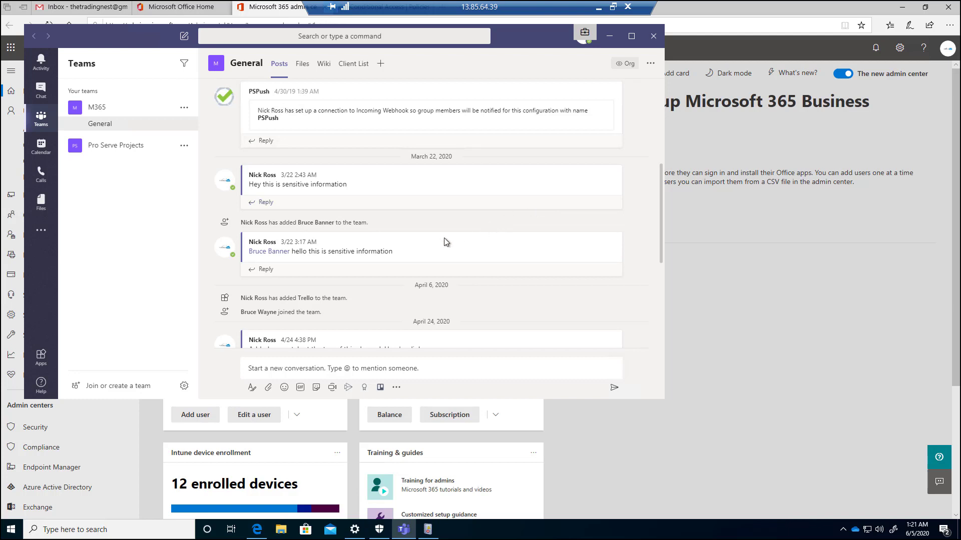
mouse_move(448, 242)
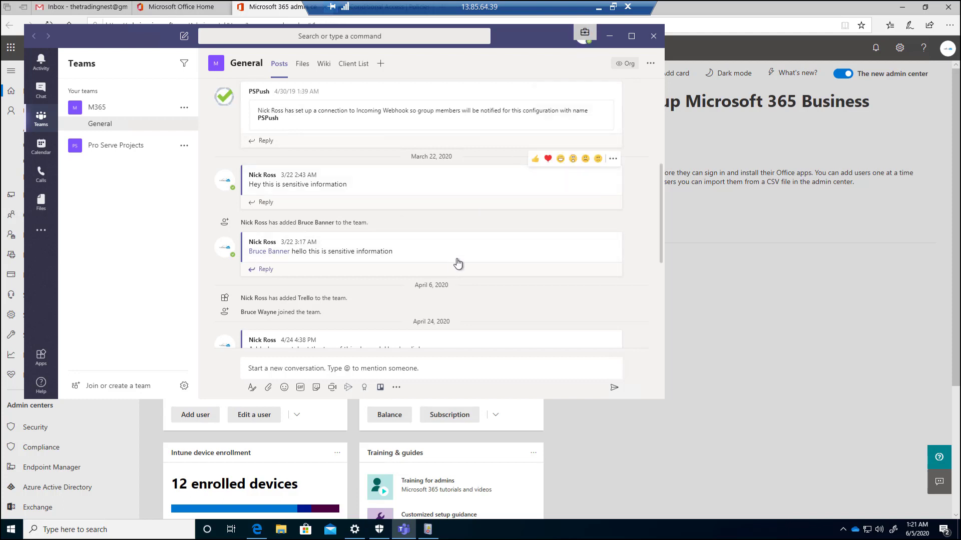
drag(398, 252, 293, 249)
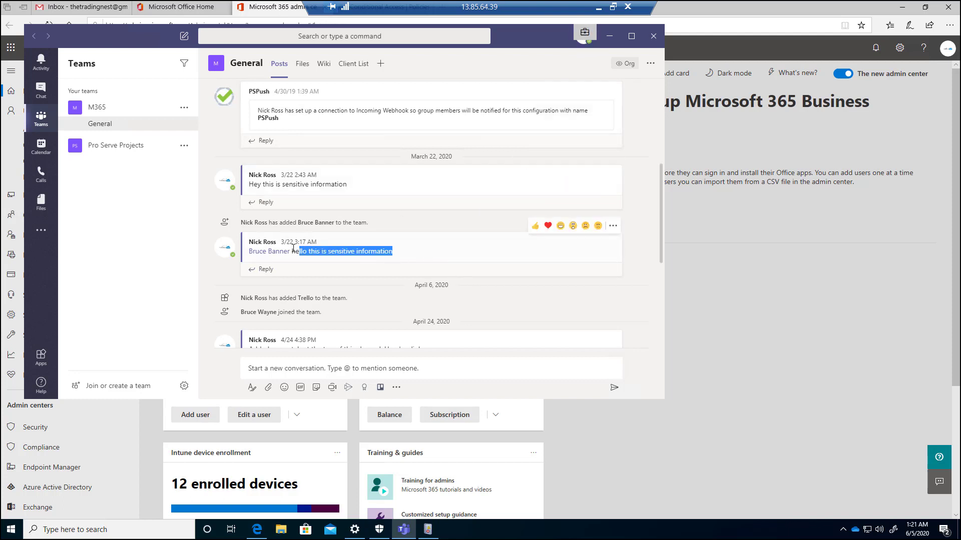
Try to paste the copied Teams text into the body of a new Gmail message.
click(609, 36)
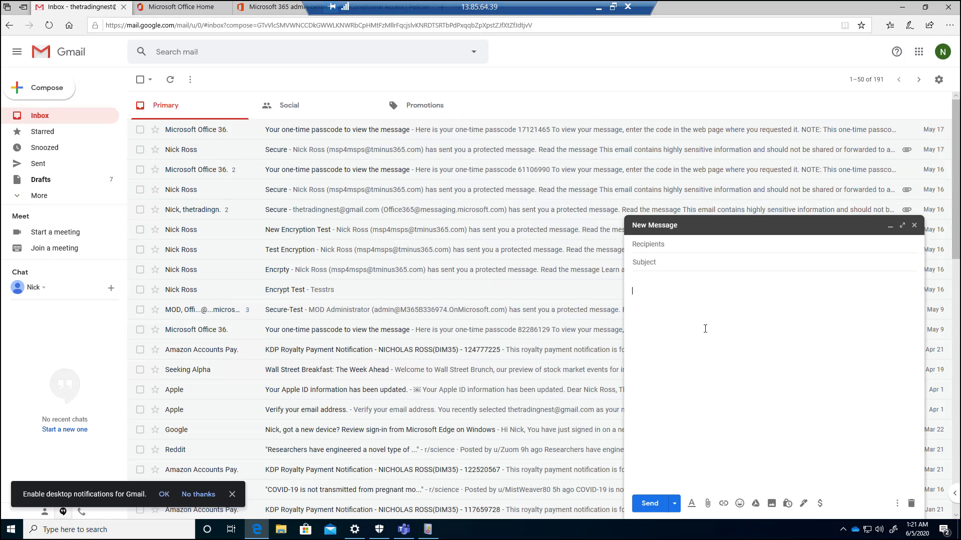
key(ctrl+v)
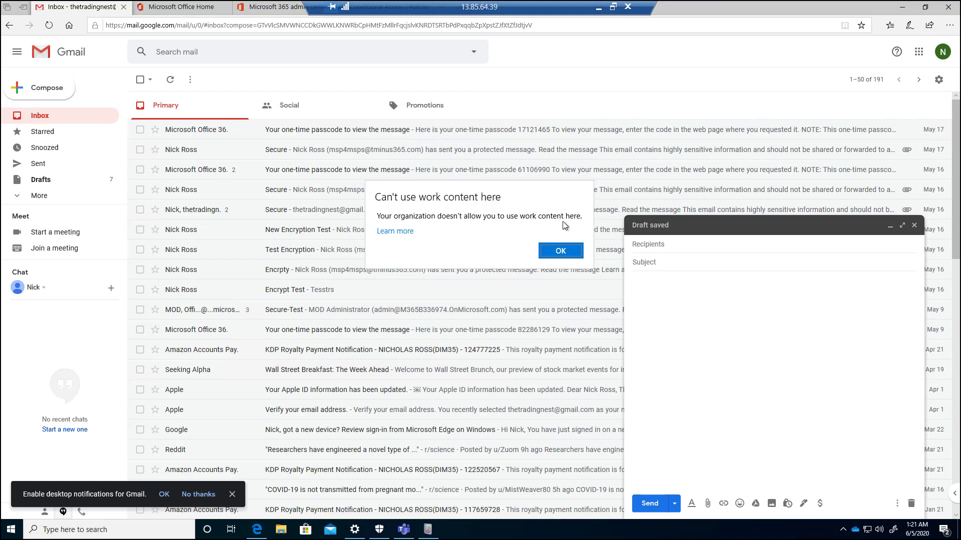
click(570, 256)
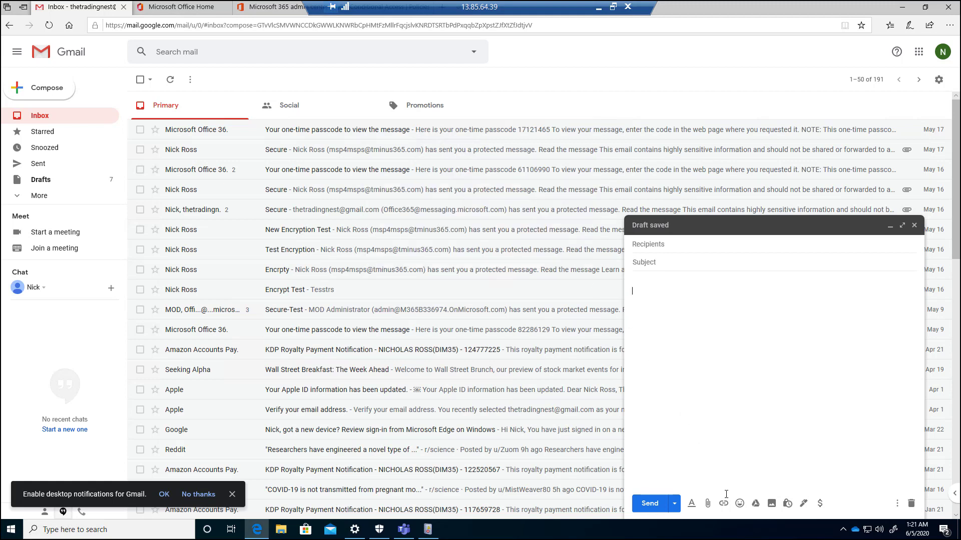
Try to attach the Word file Document from the T-Minus 365 OneDrive's Documents folder to the new Gmail message.
click(708, 503)
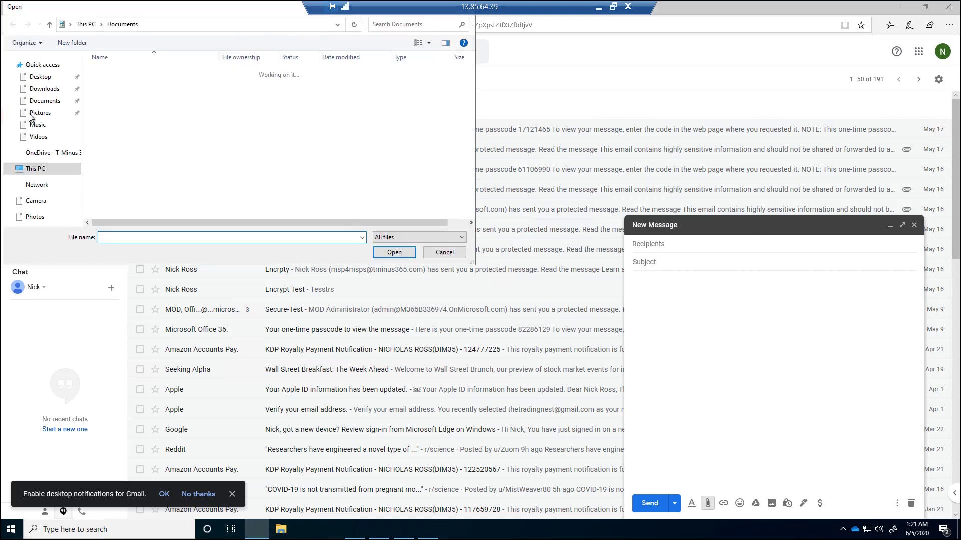
click(55, 154)
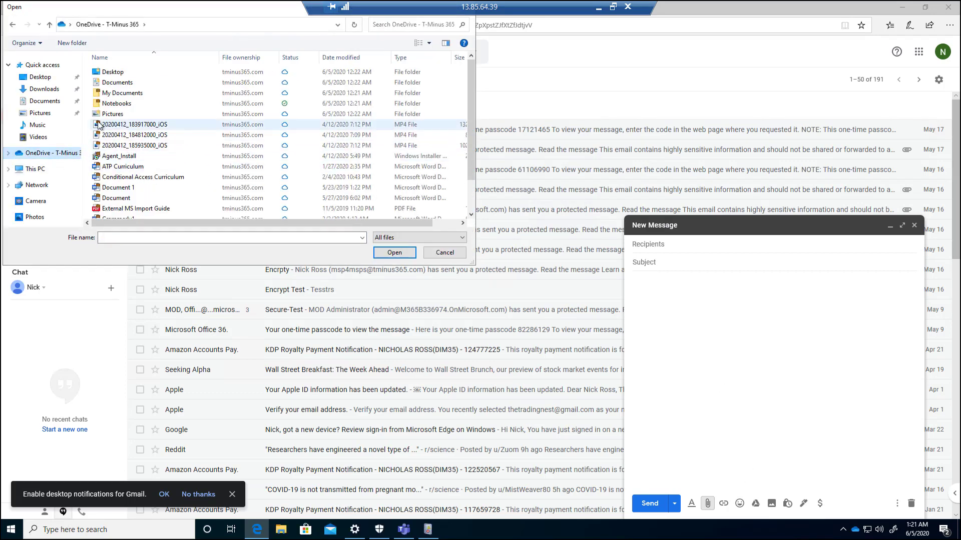
click(125, 83)
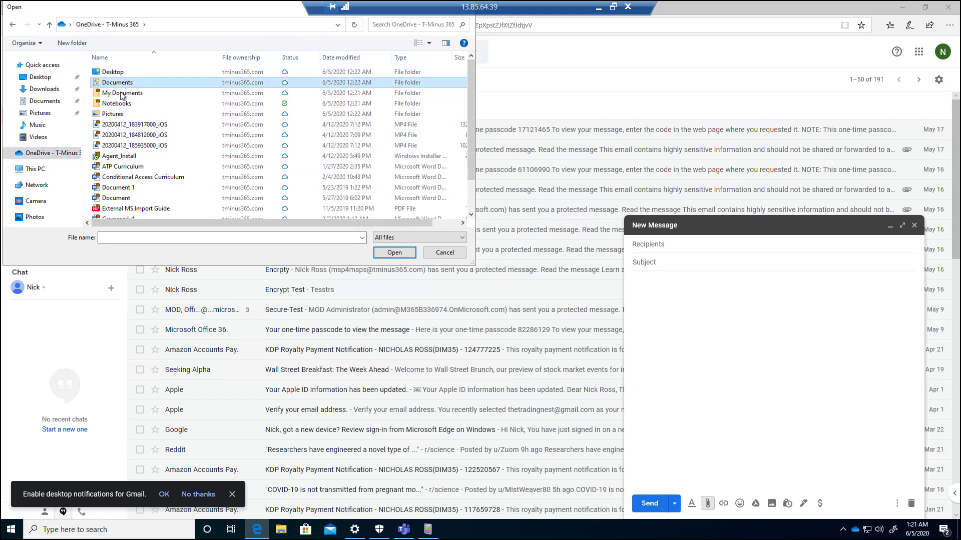
click(394, 252)
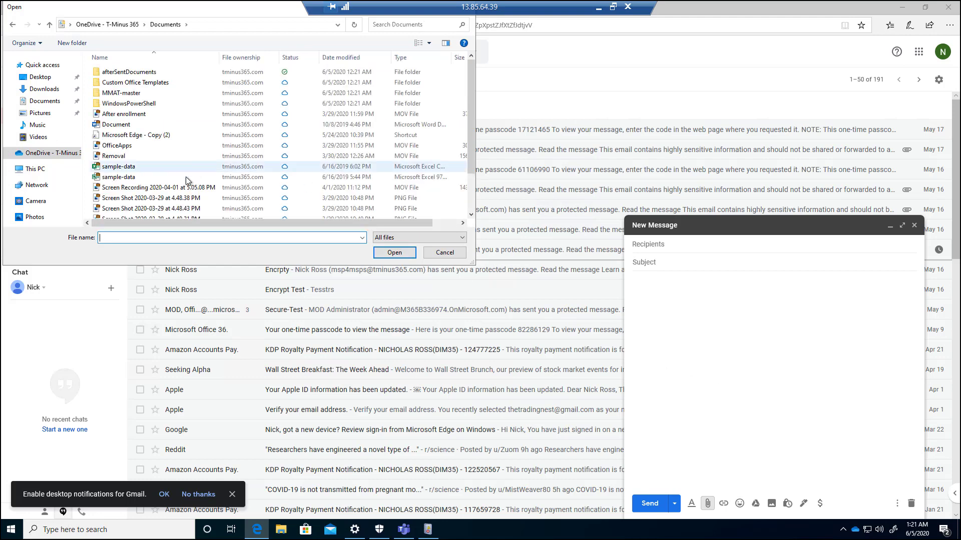
click(118, 124)
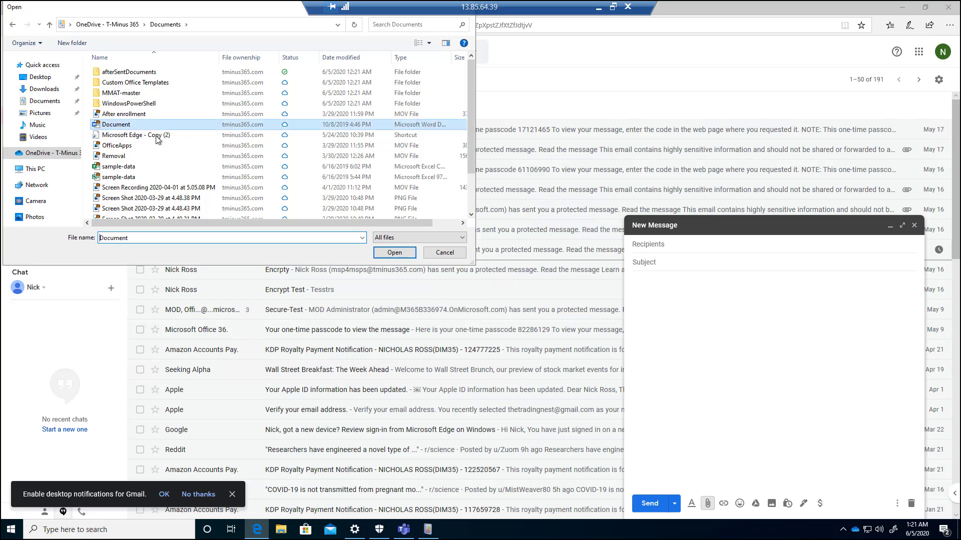
click(400, 253)
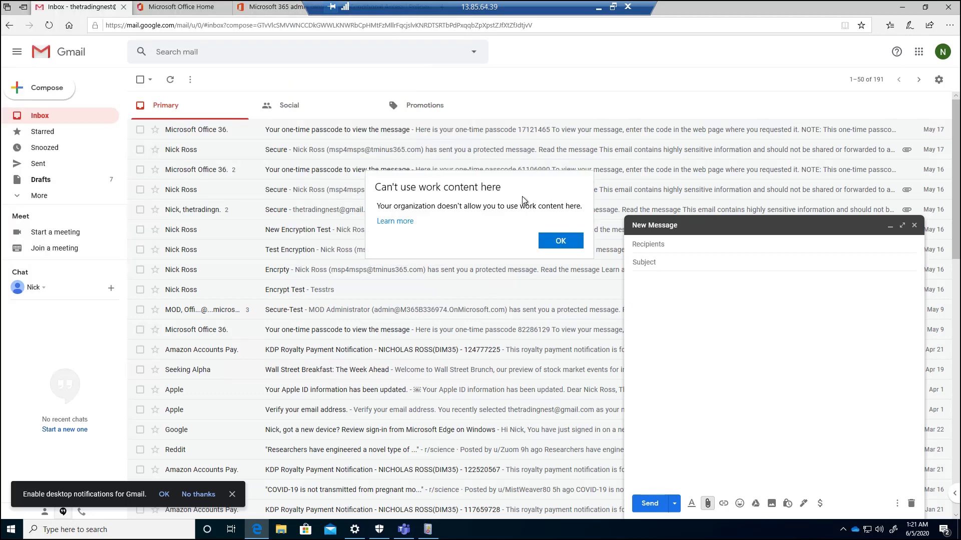
click(560, 242)
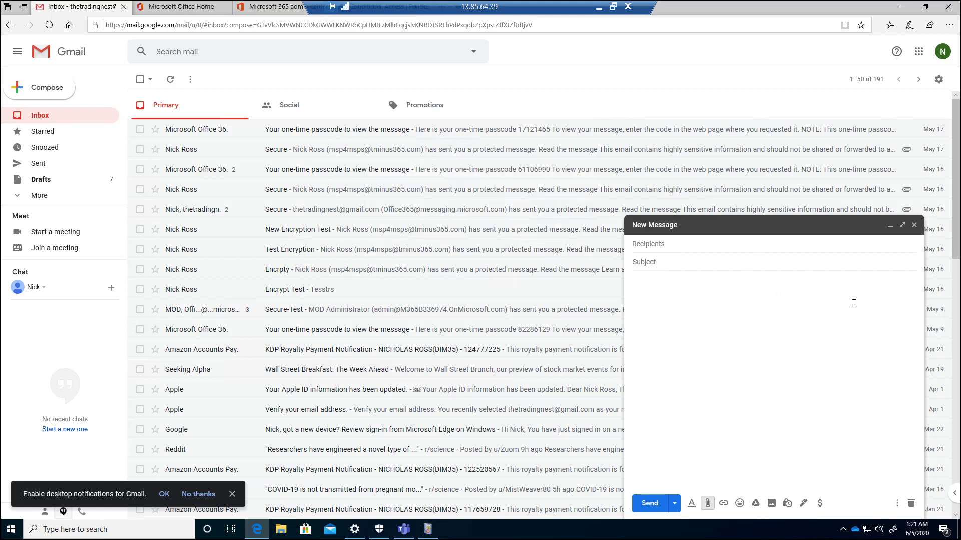